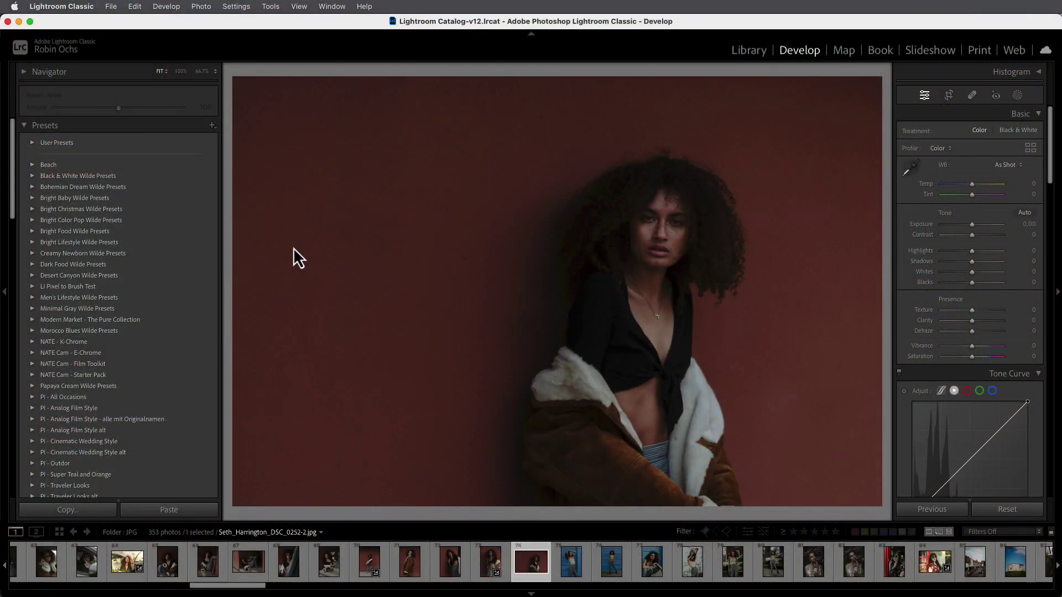
Import the twenty PI - OV Lens Flare 01–20 .xmp preset files into the Presets panel
left_click(212, 125)
left_click(219, 149)
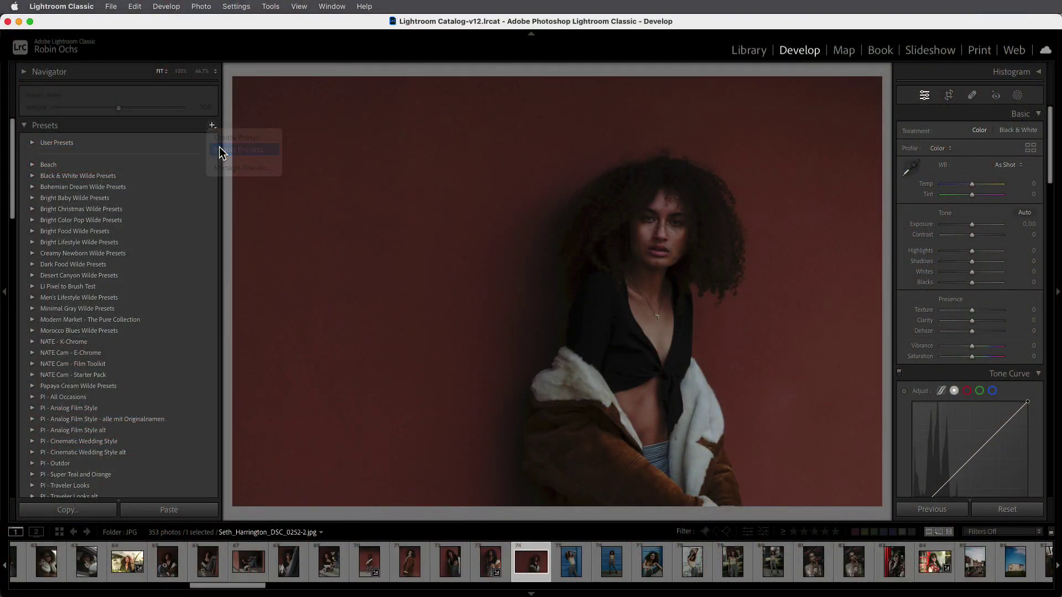
left_click(643, 207)
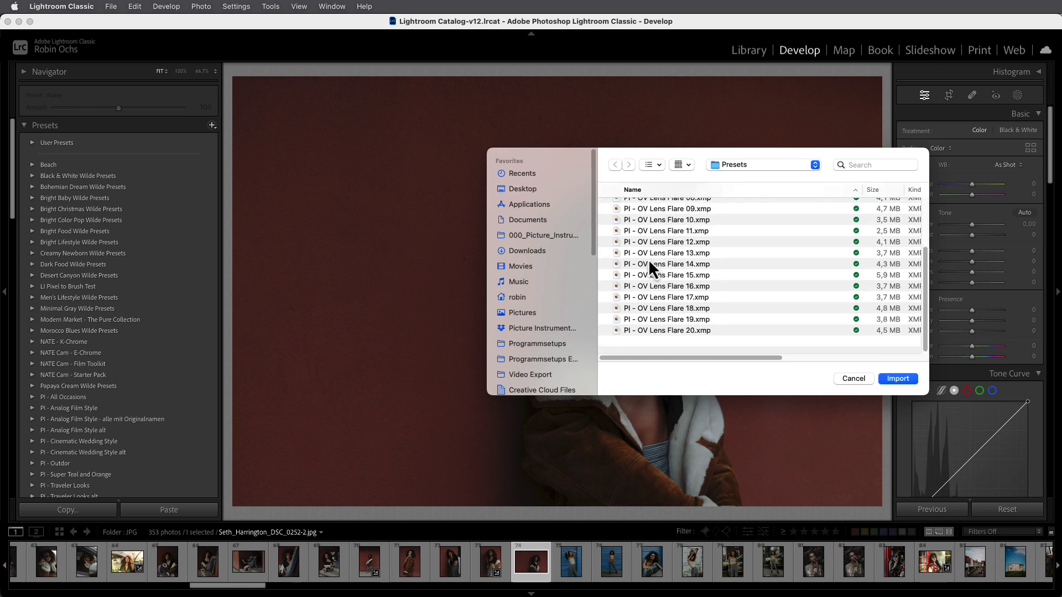
scroll(649, 259, "down", 3)
left_click(678, 341, "shift")
left_click(890, 380)
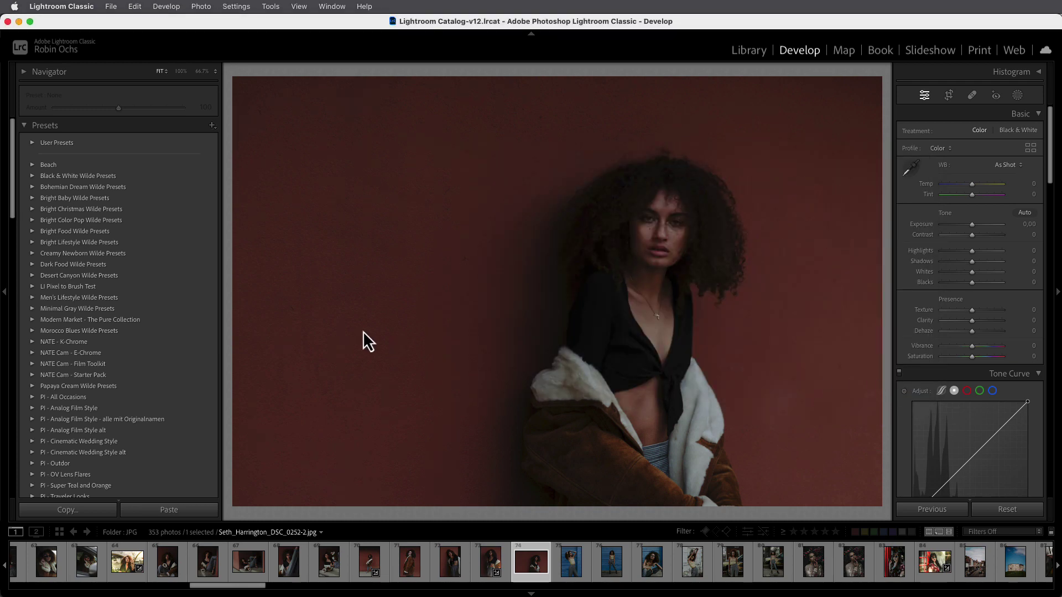
Expand the PI - OV Lens Flares preset folder to show Lens Flare 01 through 20
scroll(186, 300, "down", 3)
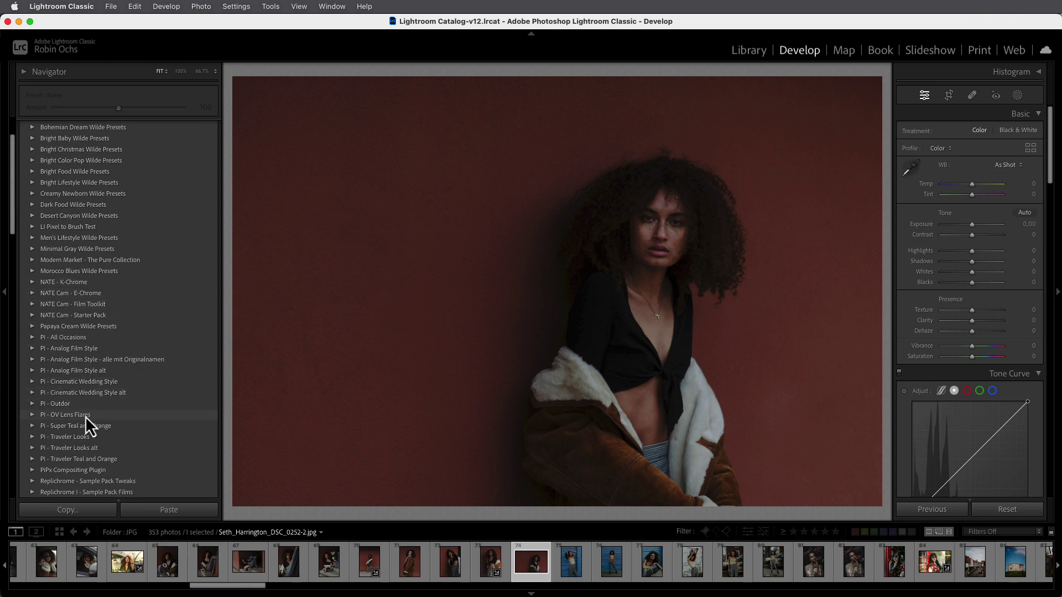
left_click(30, 415)
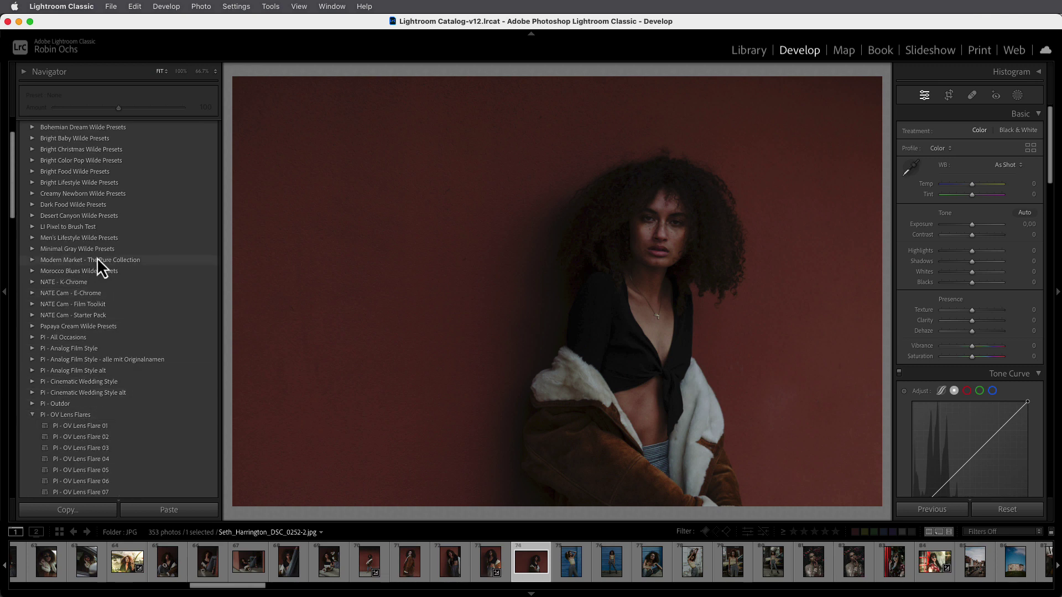
scroll(98, 258, "down", 8)
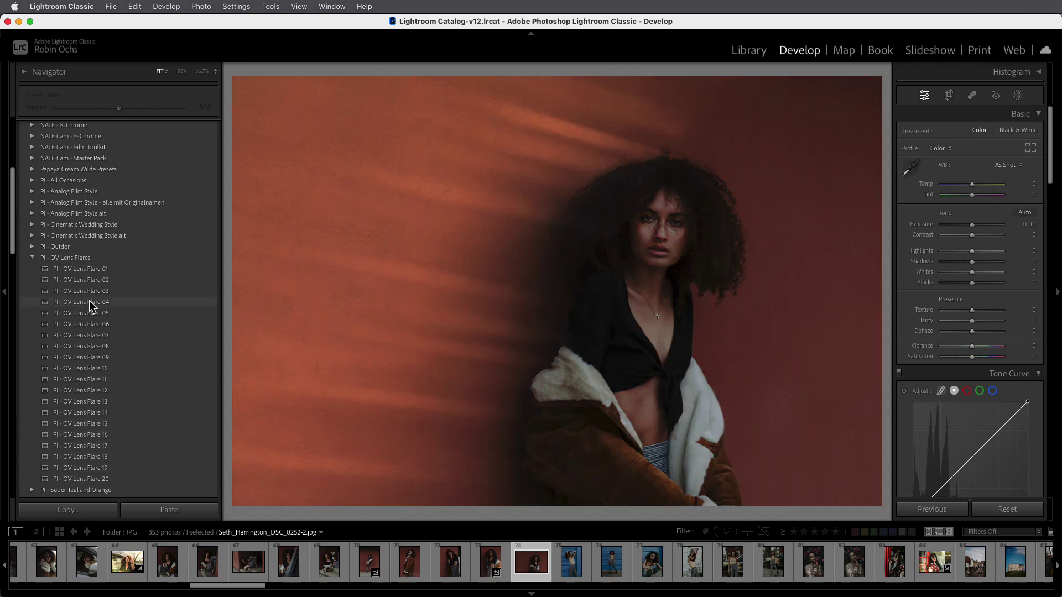
Apply Lens Flare 04, then adjust Mask 1's Shadows, set Blacks to 80 and Tint to 23
left_click(89, 303)
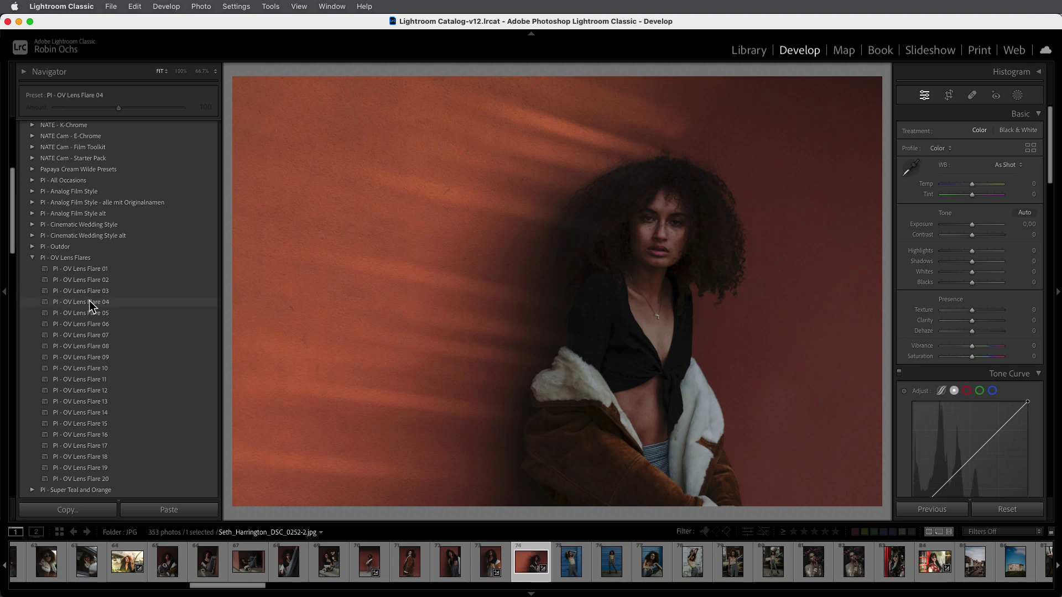
left_click(1018, 95)
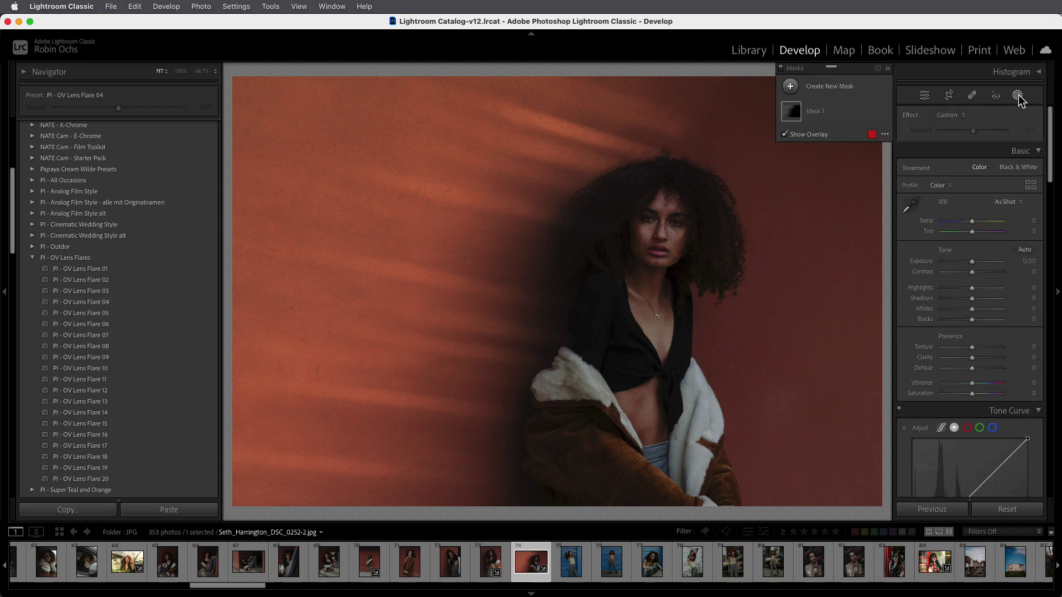
left_click(818, 112)
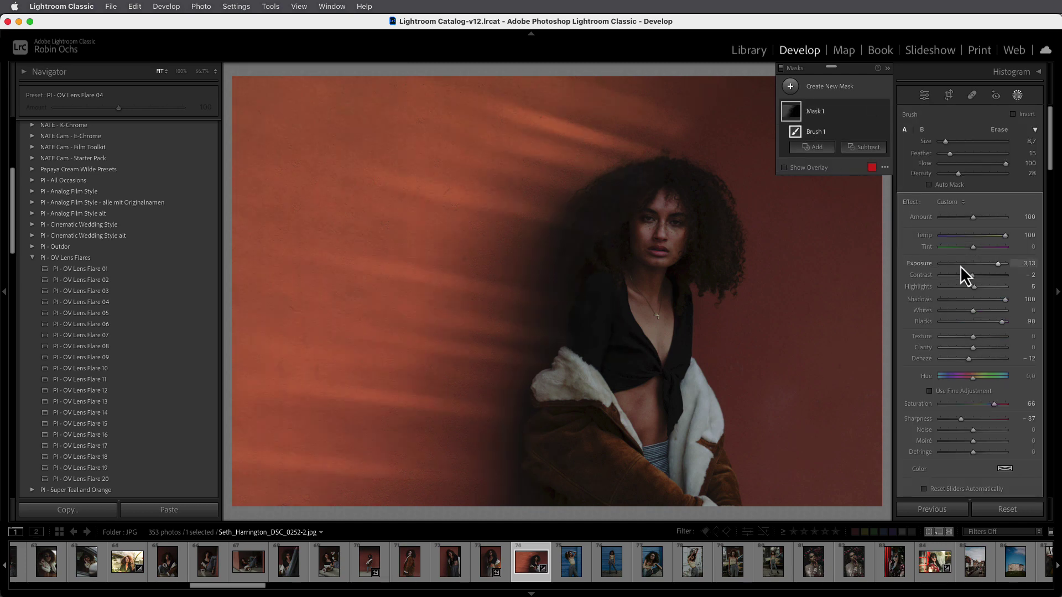
left_click_drag(1004, 300, 931, 303)
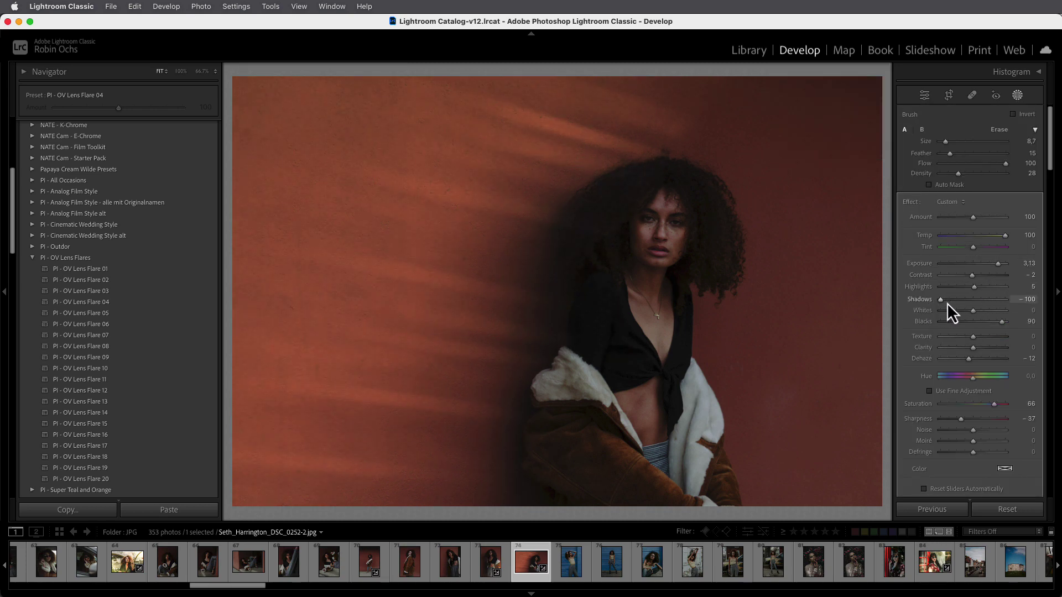
left_click_drag(999, 321, 998, 323)
left_click_drag(973, 246, 980, 250)
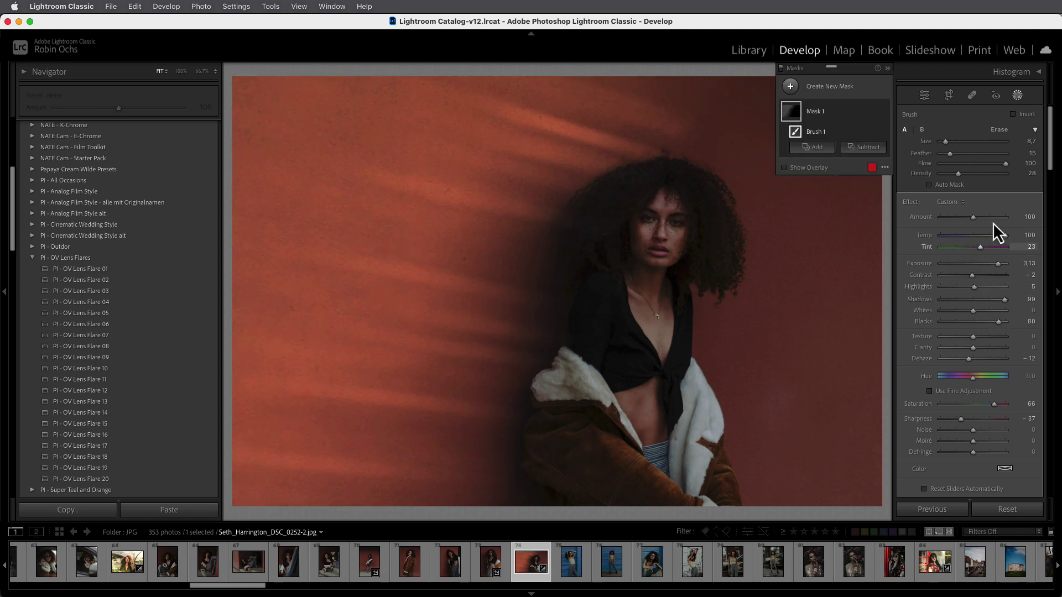
left_click(1018, 96)
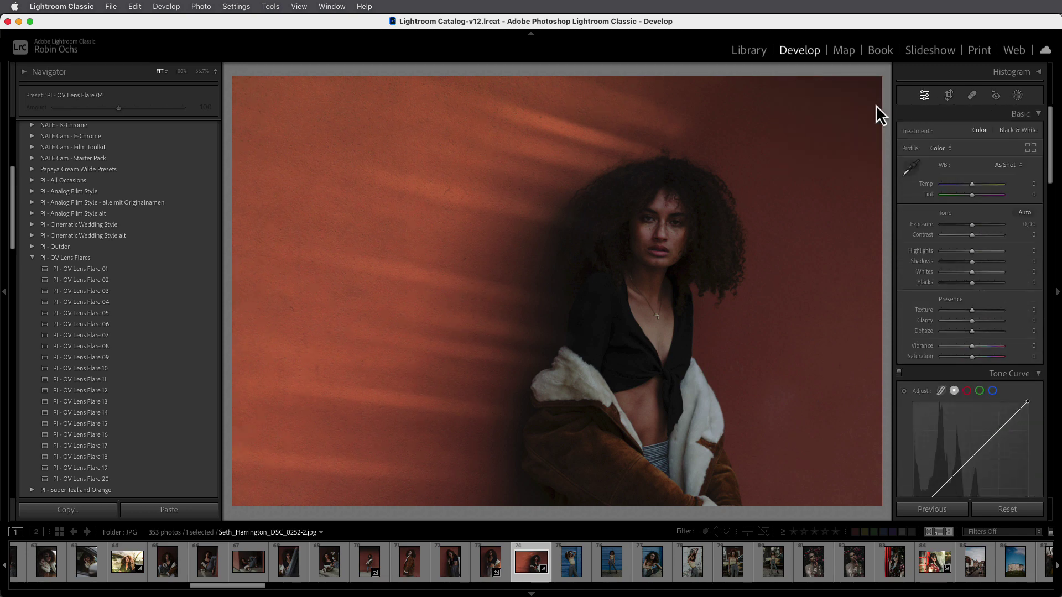
Replace the flare with Lens Flare 03 and apply Lens Flare 03 to the standing full-length portrait
key("super+shift+r")
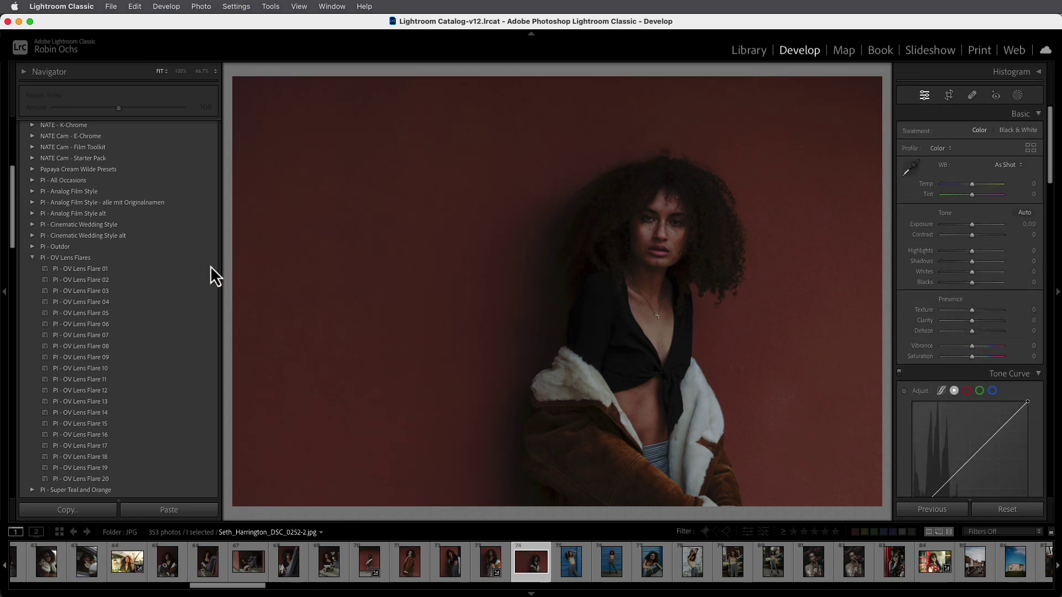
left_click(103, 291)
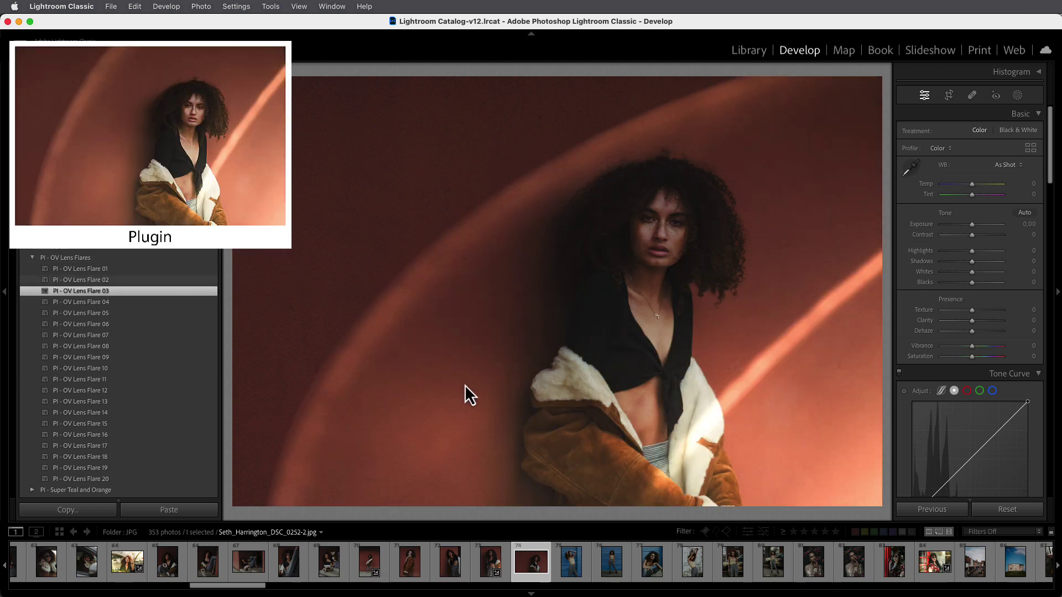
left_click(490, 569)
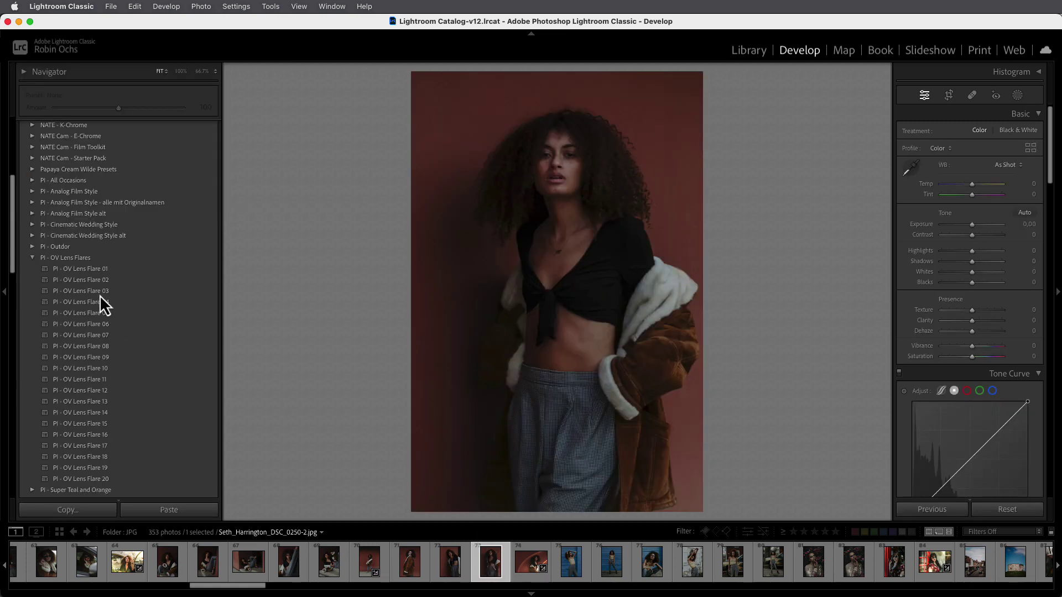
left_click(102, 293)
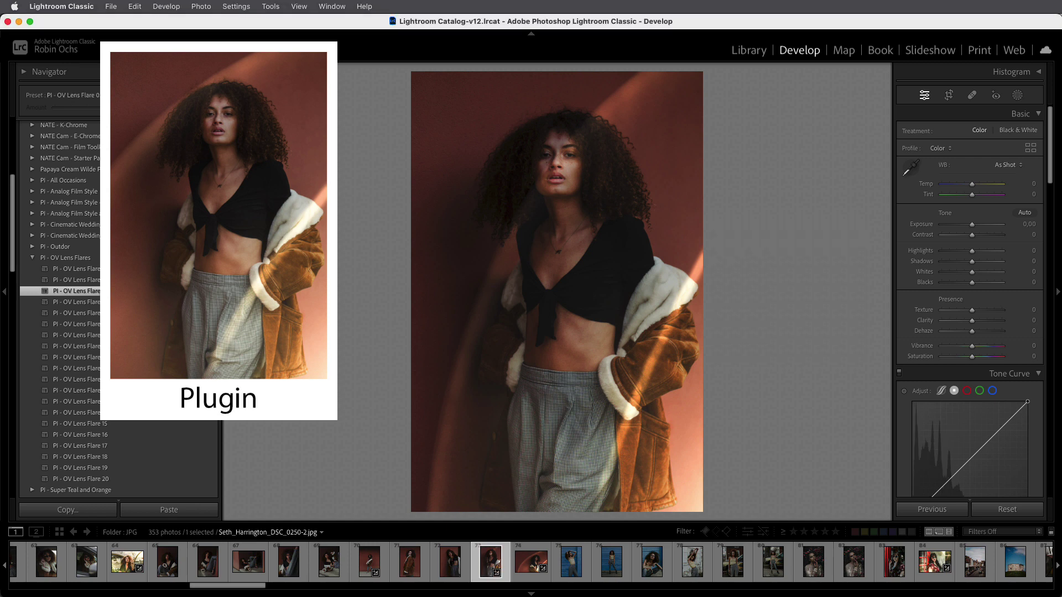
left_click(236, 6)
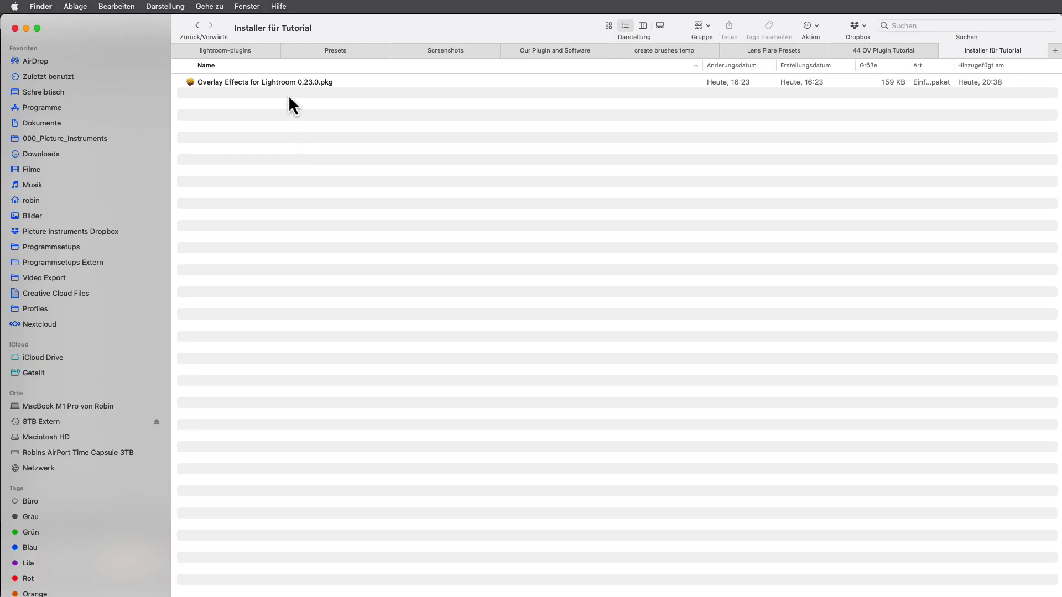
Install the Overlay Effects for Lightroom 0.23.0 package, accepting the license and entering the admin password
double_click(288, 82)
left_click(850, 451)
left_click(849, 450)
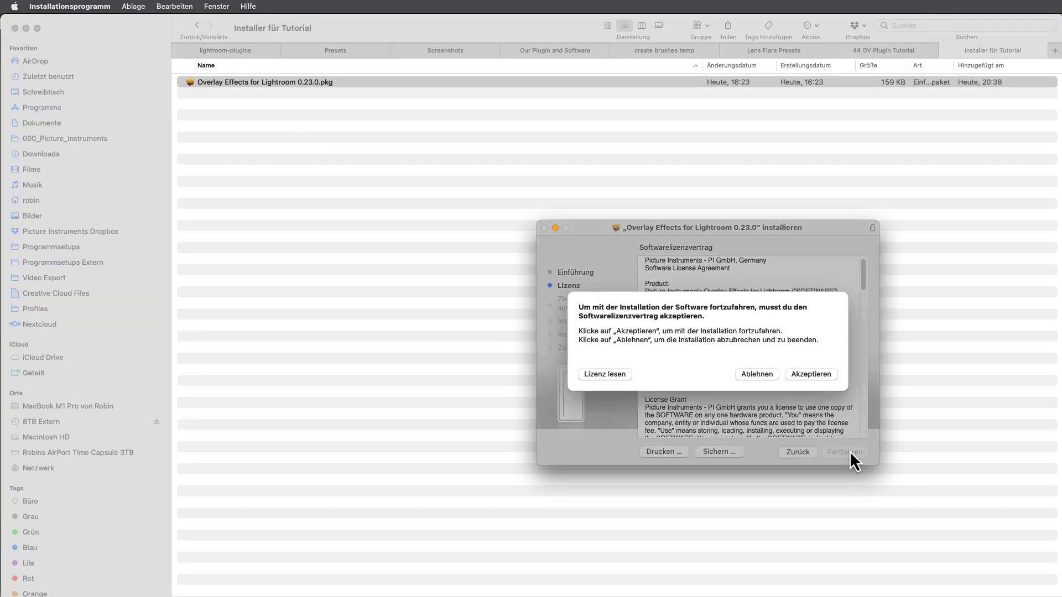
left_click(814, 372)
left_click(845, 451)
type("*****")
key("Return")
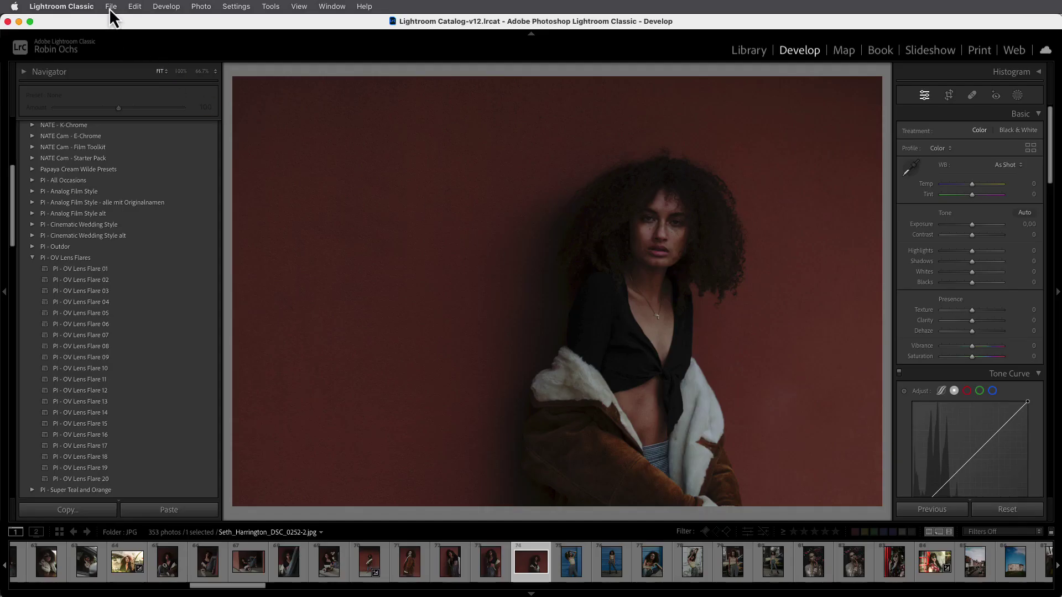
Log in to the Overlay Effects account in the Plug-in Manager with the account e-mail and password
left_click(111, 7)
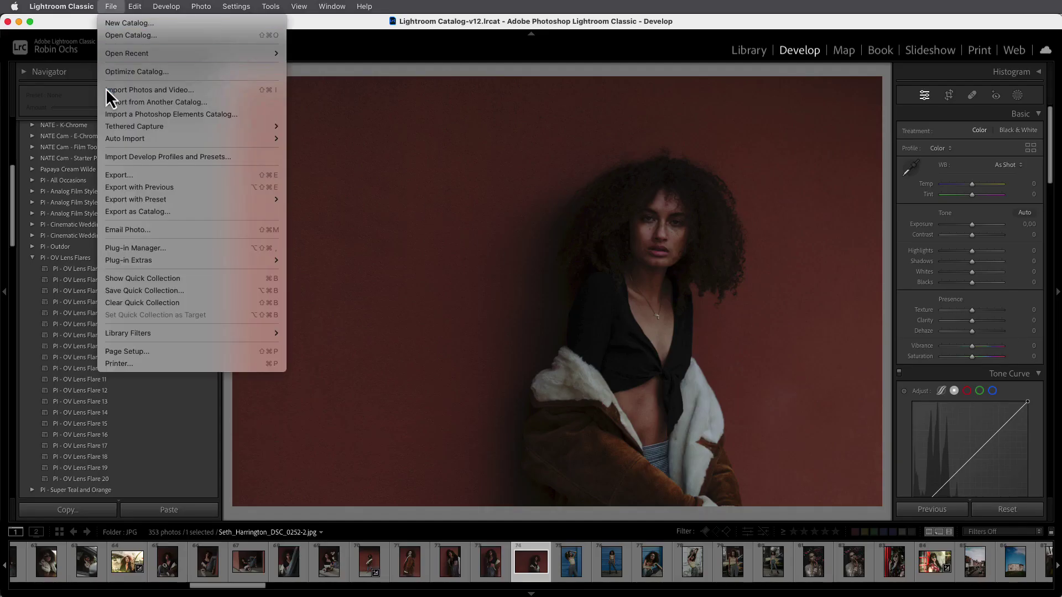
left_click(123, 245)
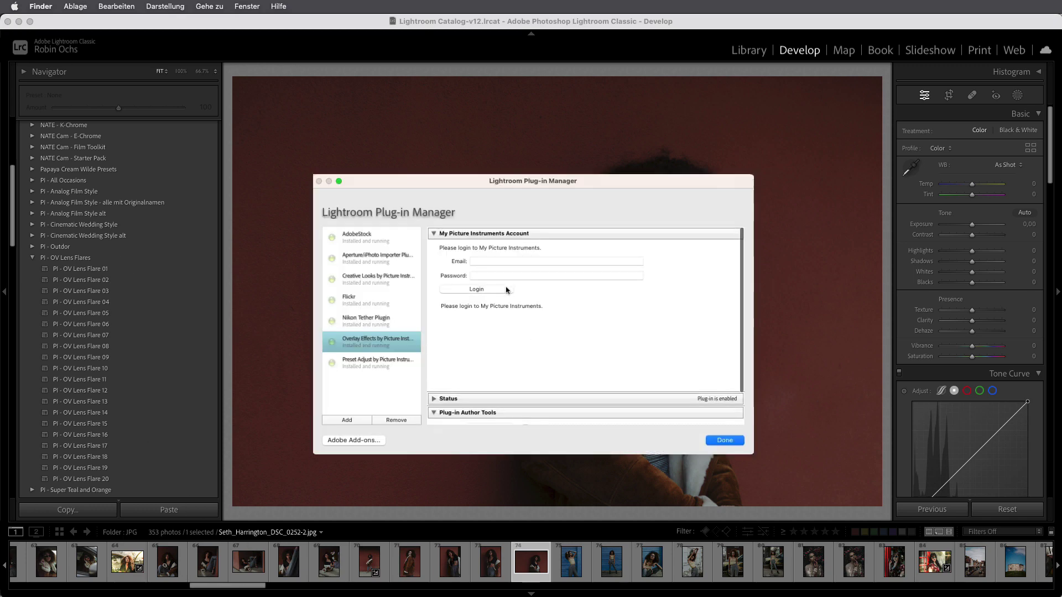
left_click(498, 261)
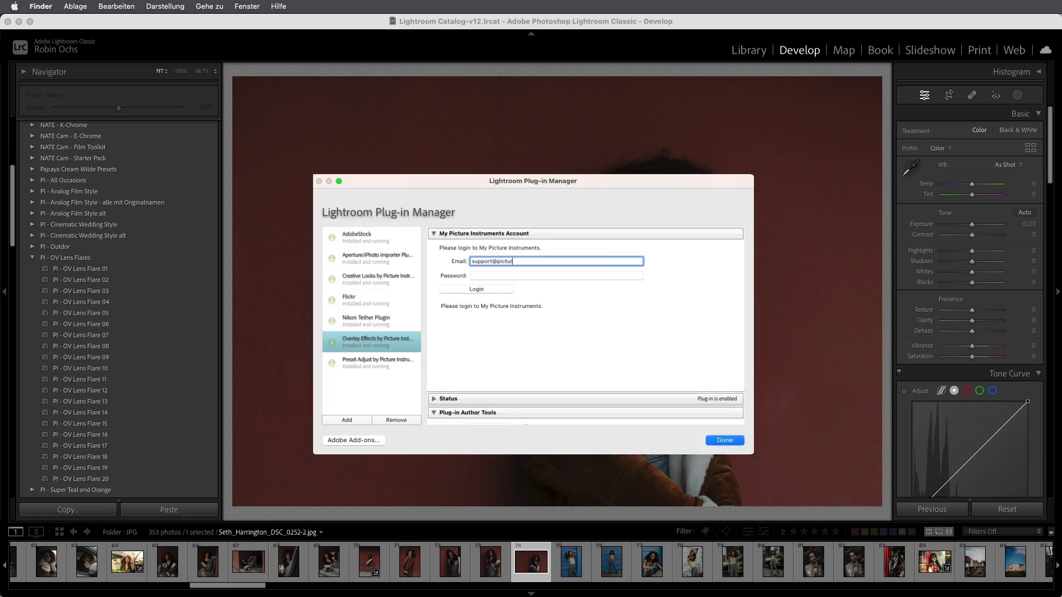
key("Tab")
type("***************")
left_click(491, 288)
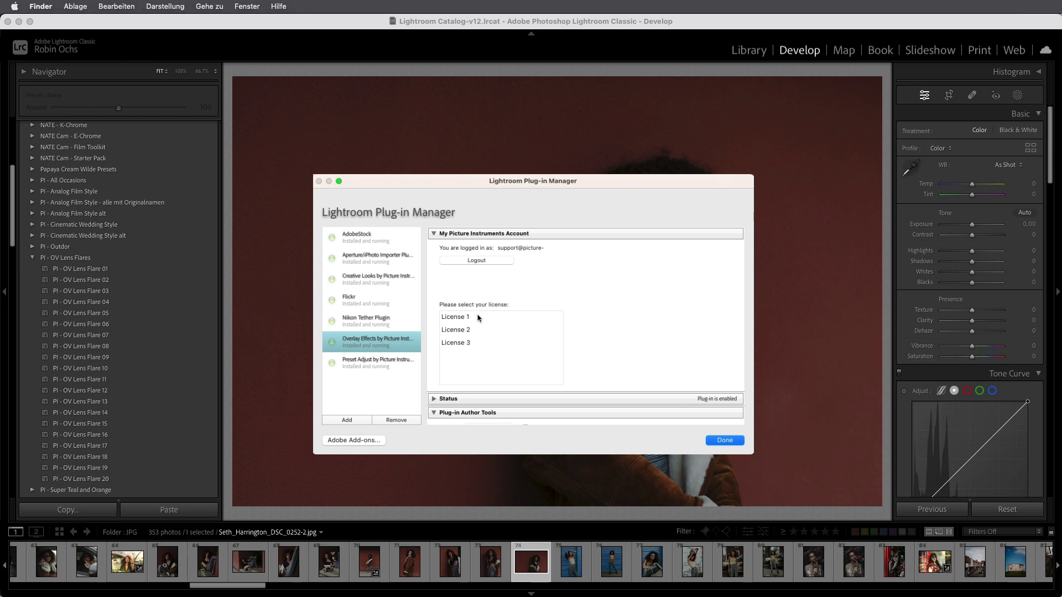
Activate License 1, deactivate it on this machine, then activate License 2
left_click(481, 316)
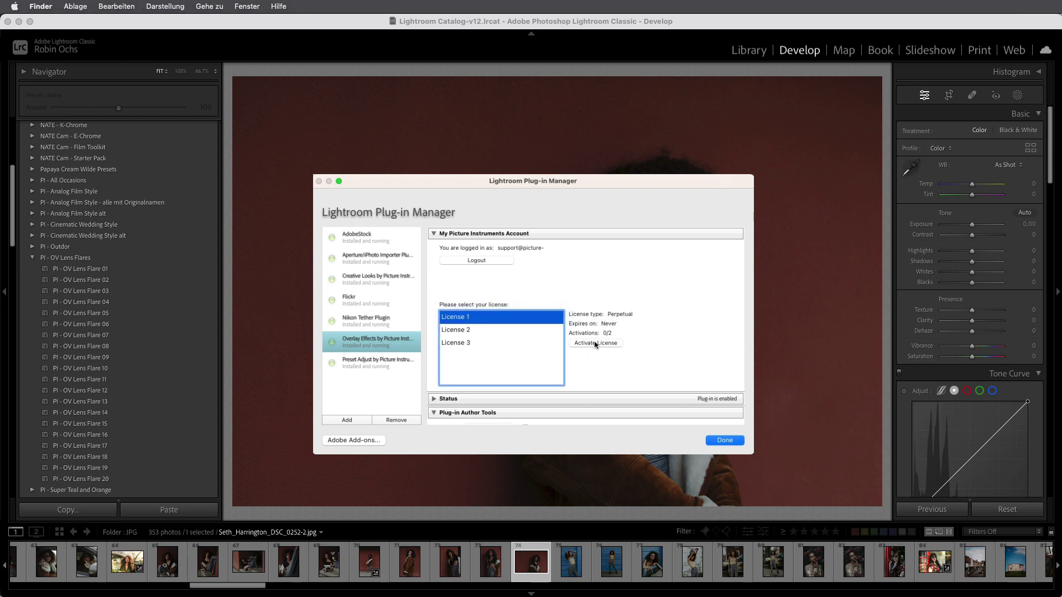
left_click(596, 344)
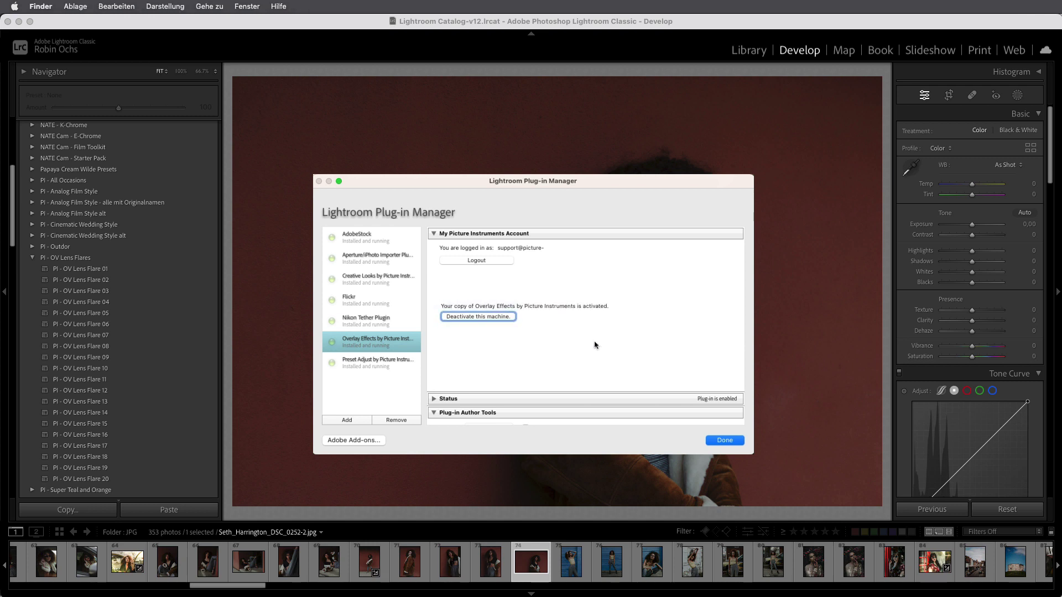
left_click(496, 319)
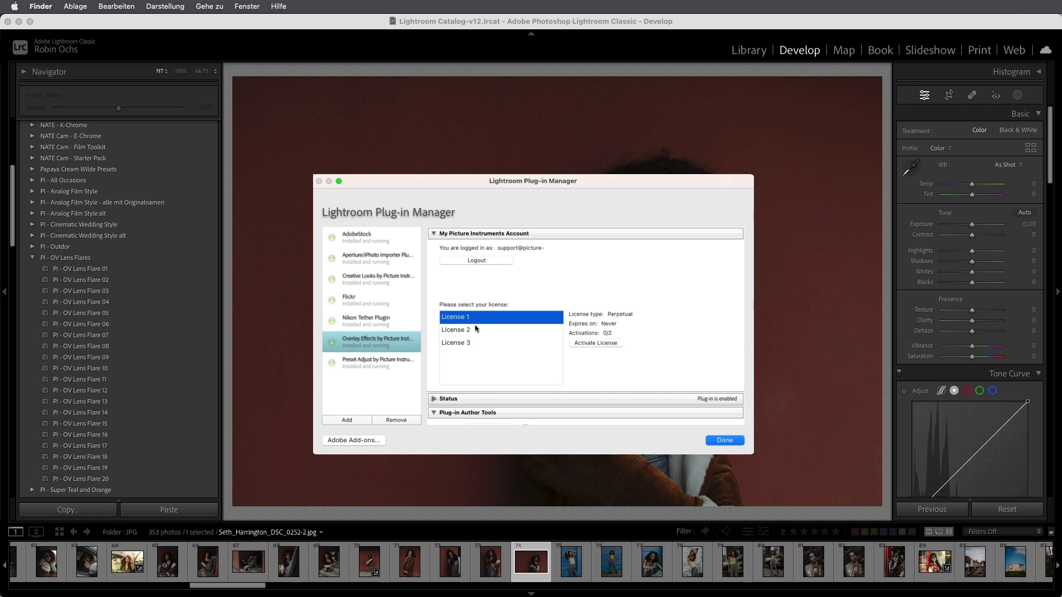
left_click(476, 329)
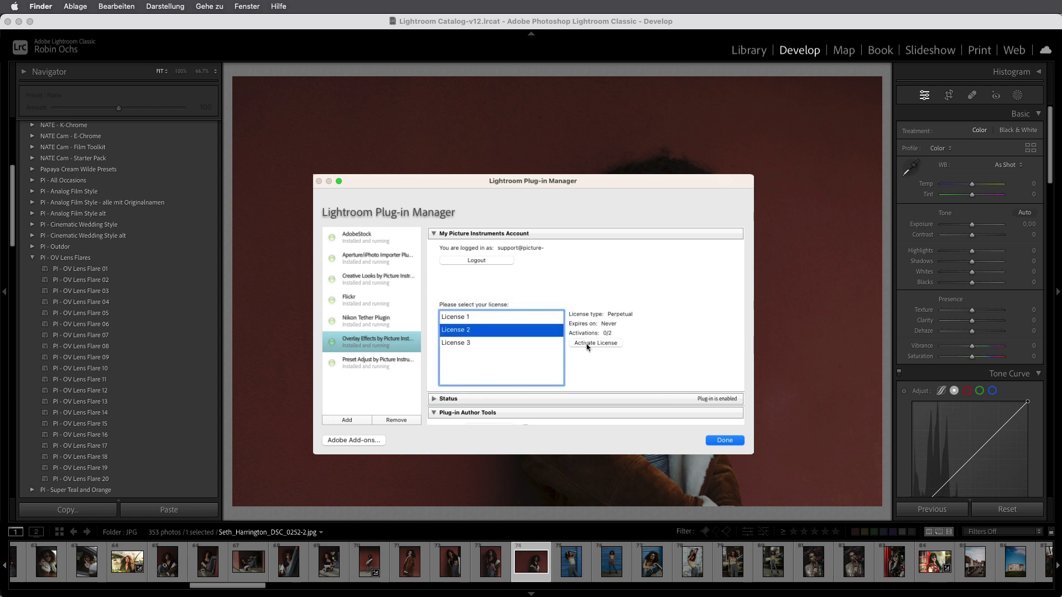
left_click(596, 343)
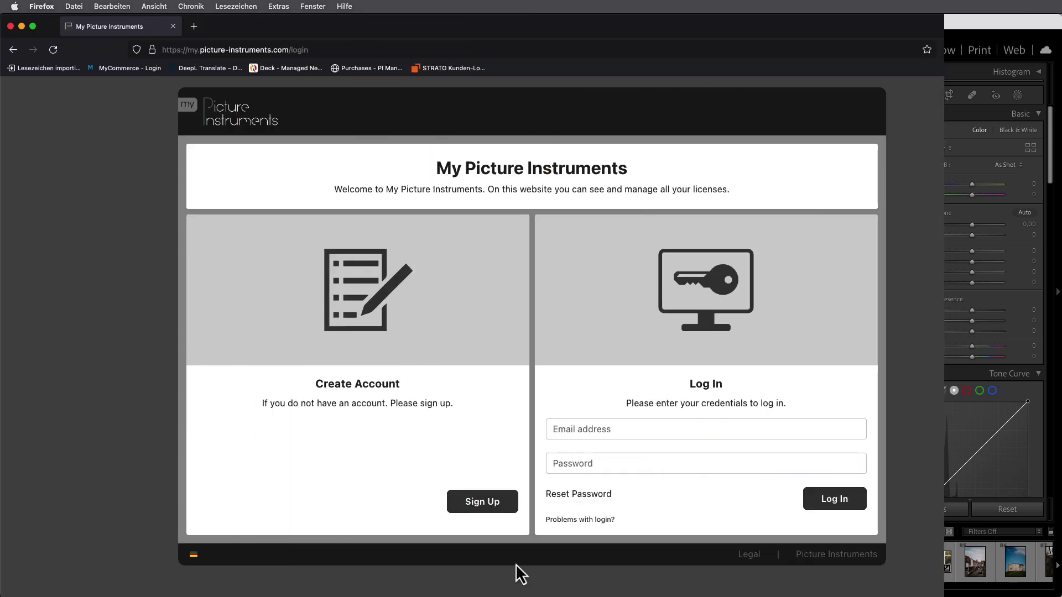
Log in to my.picture-instruments.com with the account e-mail and password, then return to Lightroom
left_click(577, 430)
key("Tab")
key("super+v")
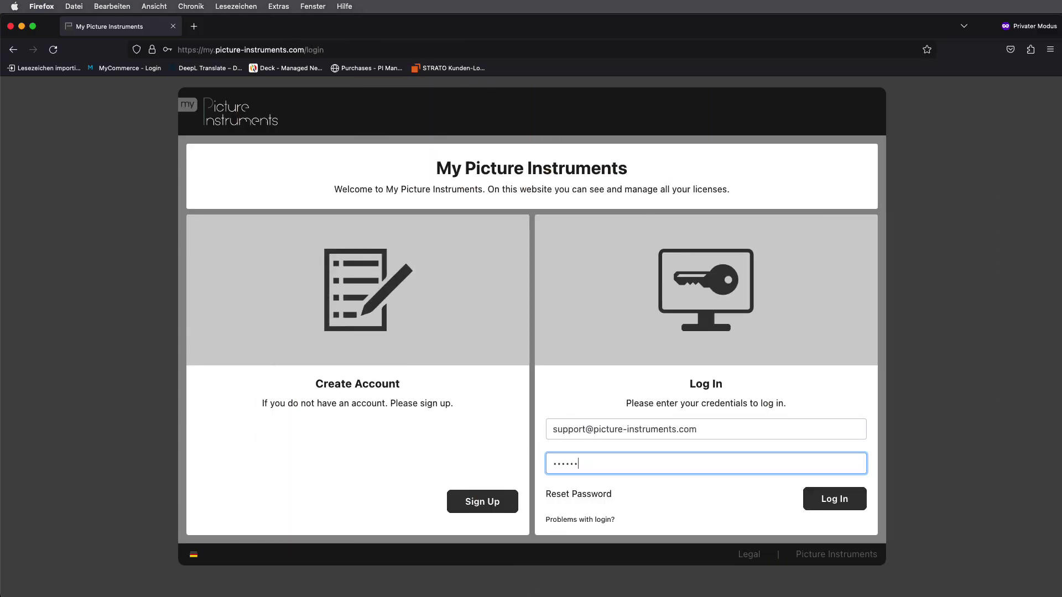
type("•••••••••")
left_click(841, 500)
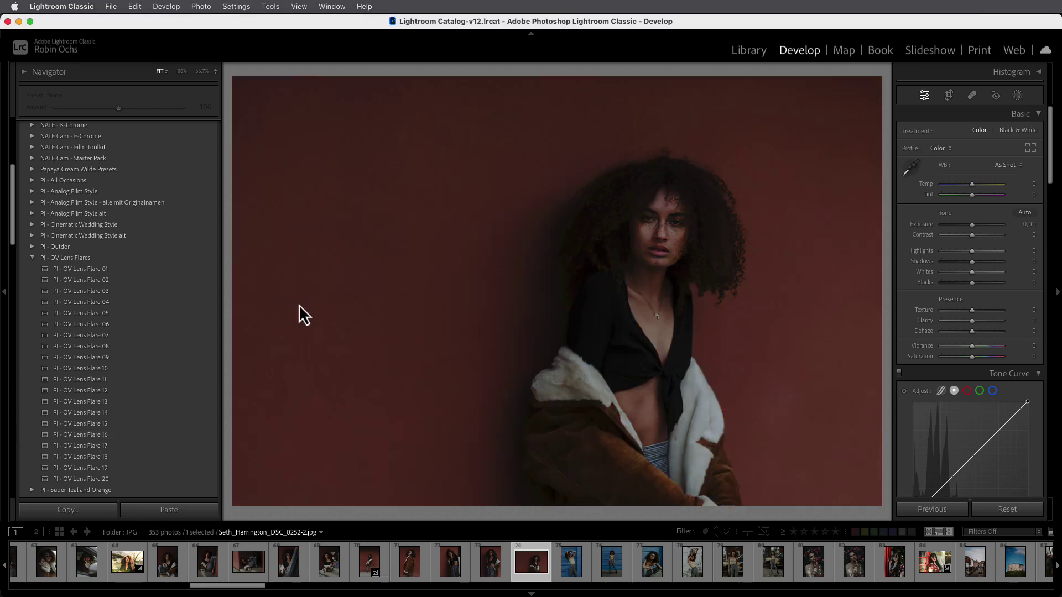
left_click(110, 6)
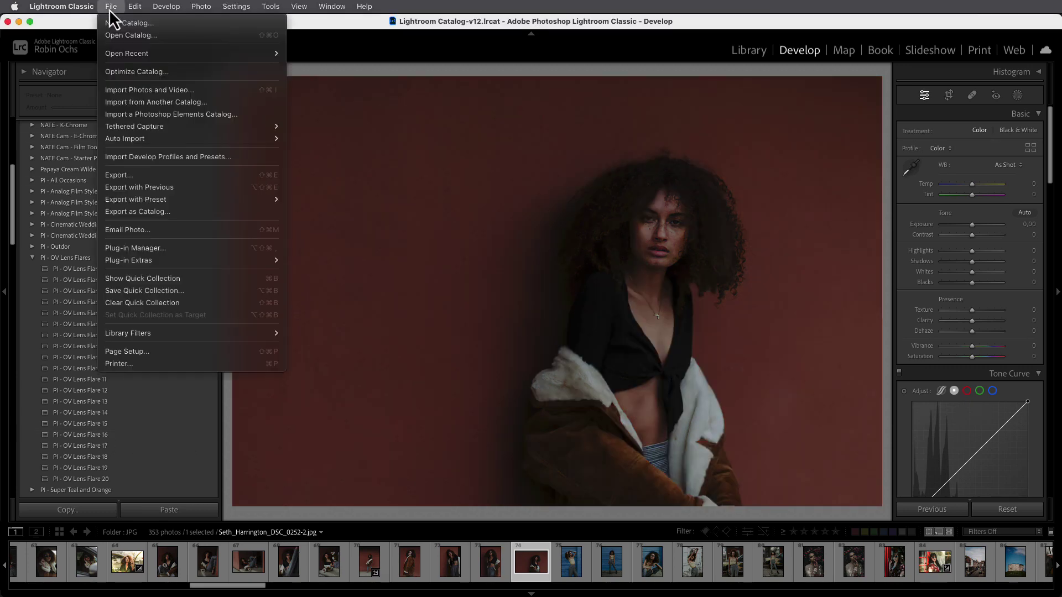
Launch Overlay Effects from File > Plug-in Extras
mouse_move(222, 260)
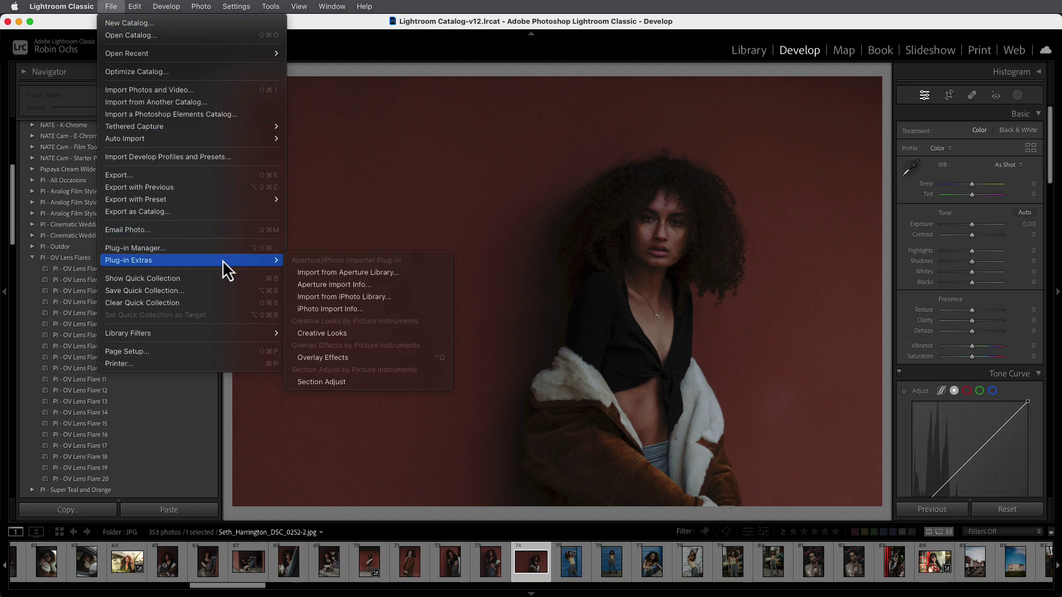
left_click(331, 359)
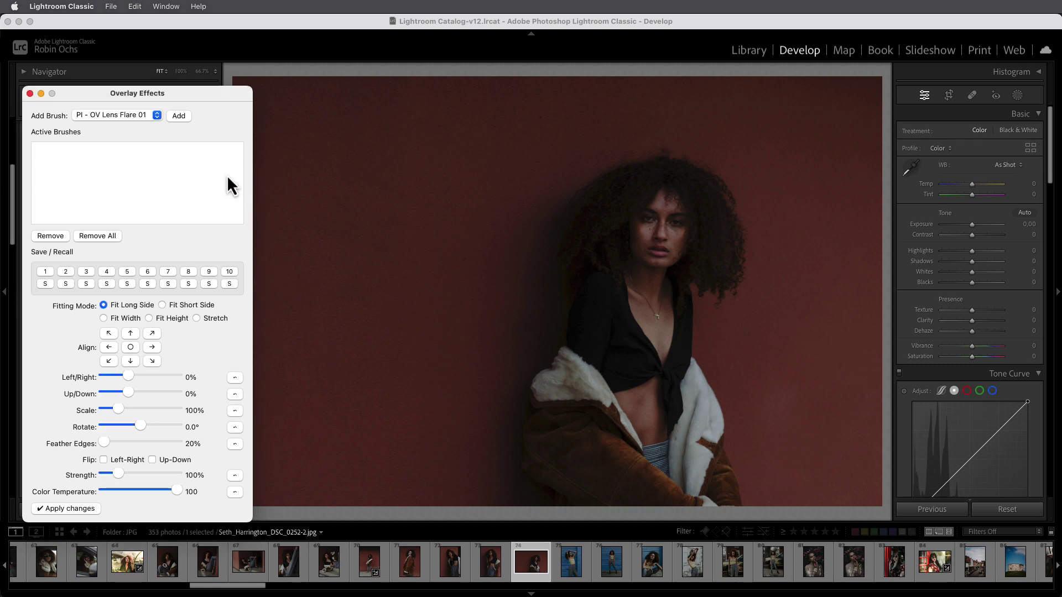
Add PI - OV Lens Flare 16 as a brush in the Overlay Effects dialog
left_click(149, 117)
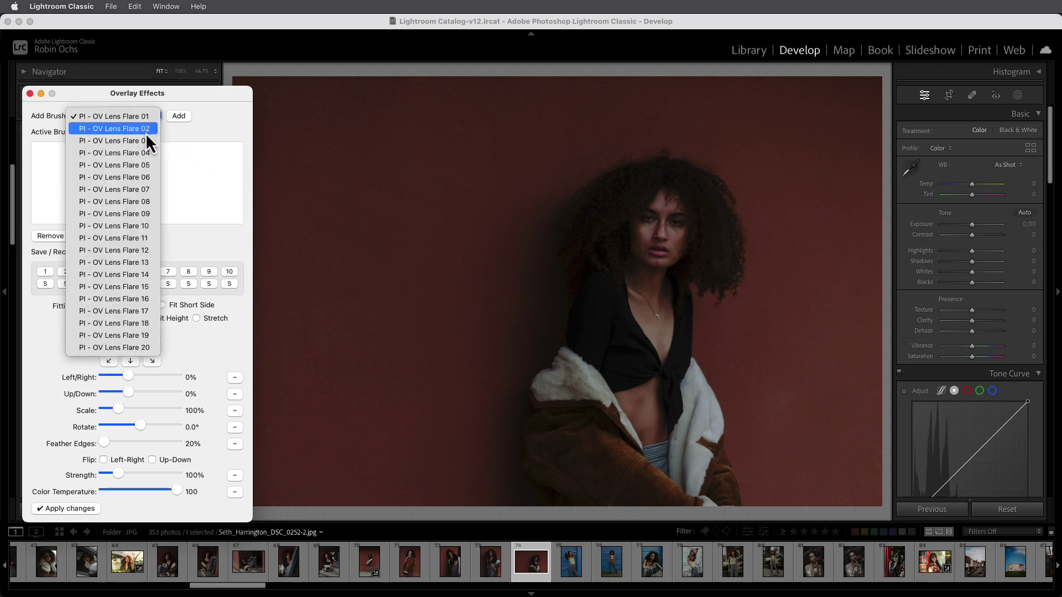
left_click(139, 299)
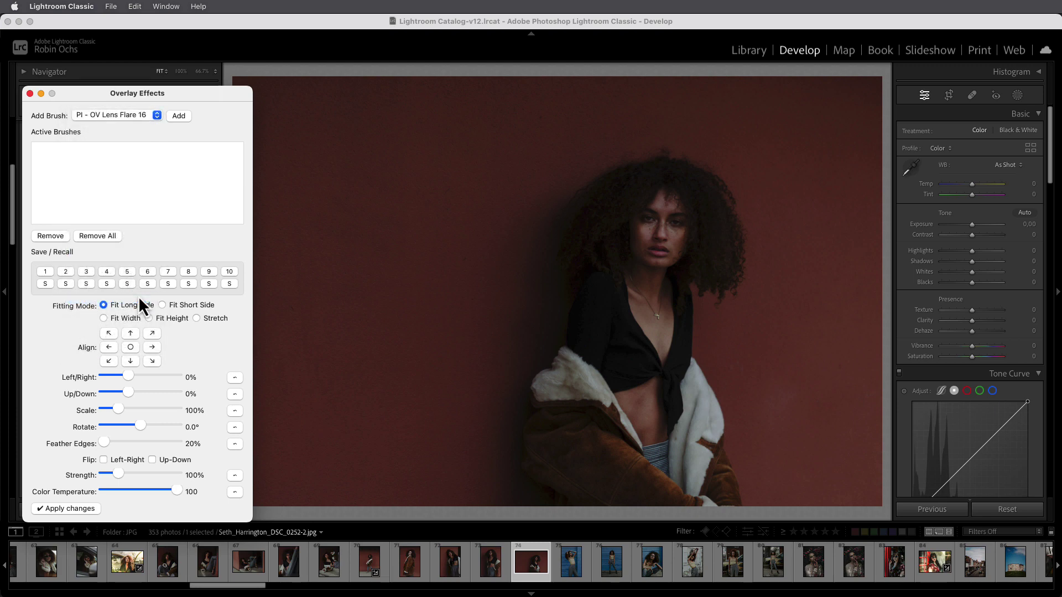
left_click(178, 115)
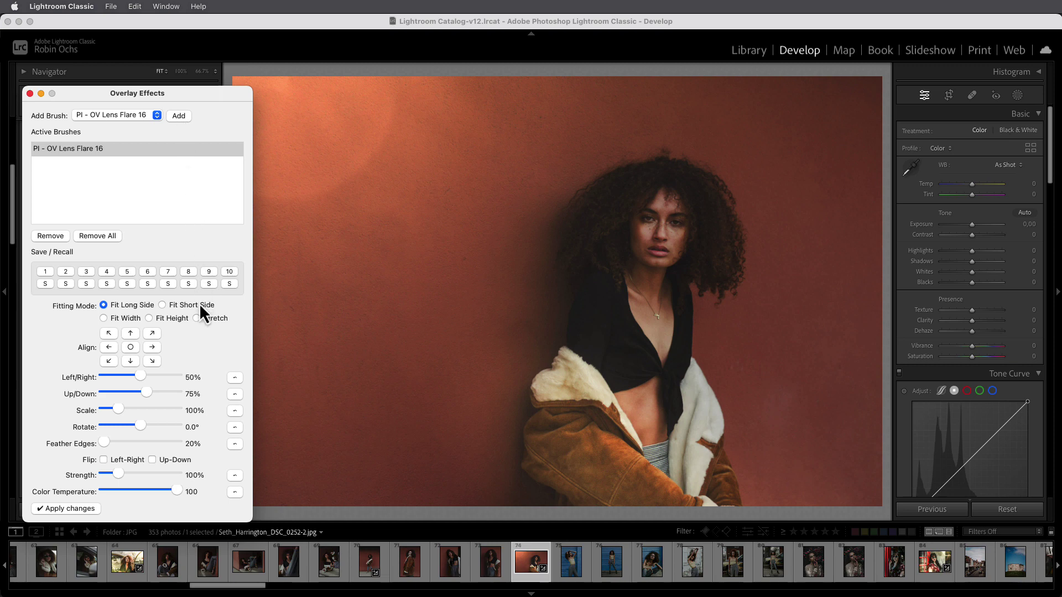
Apply Stretch fitting to the flare, then switch back to Fit Long Side and apply
left_click(197, 318)
left_click(84, 508)
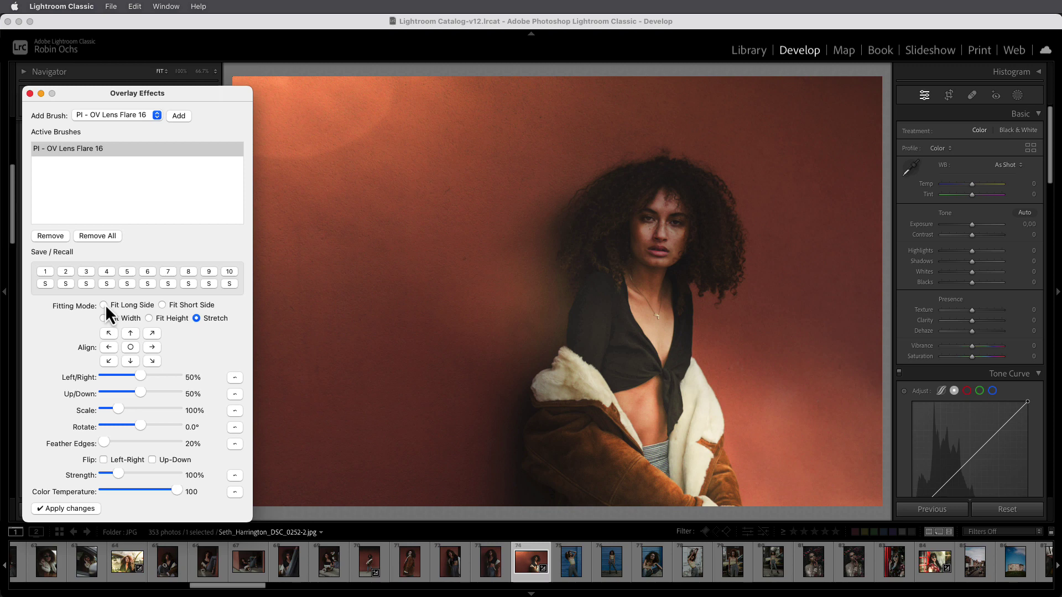
left_click(104, 305)
left_click(77, 509)
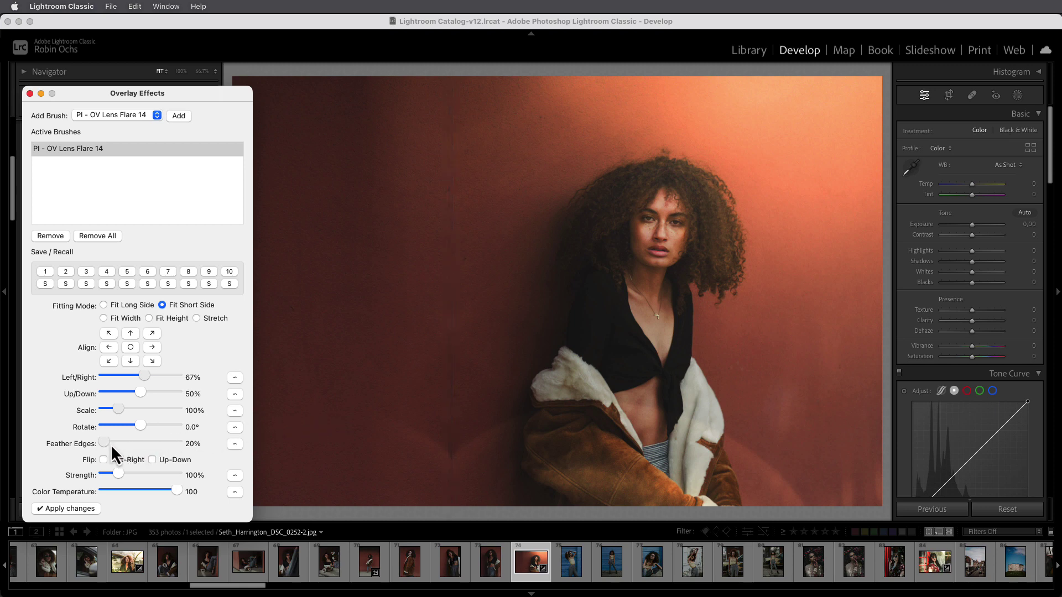
Feather the Lens Flare 16 edges to 36% and scale the flare up, applying each change
left_click_drag(116, 443, 141, 444)
left_click(91, 508)
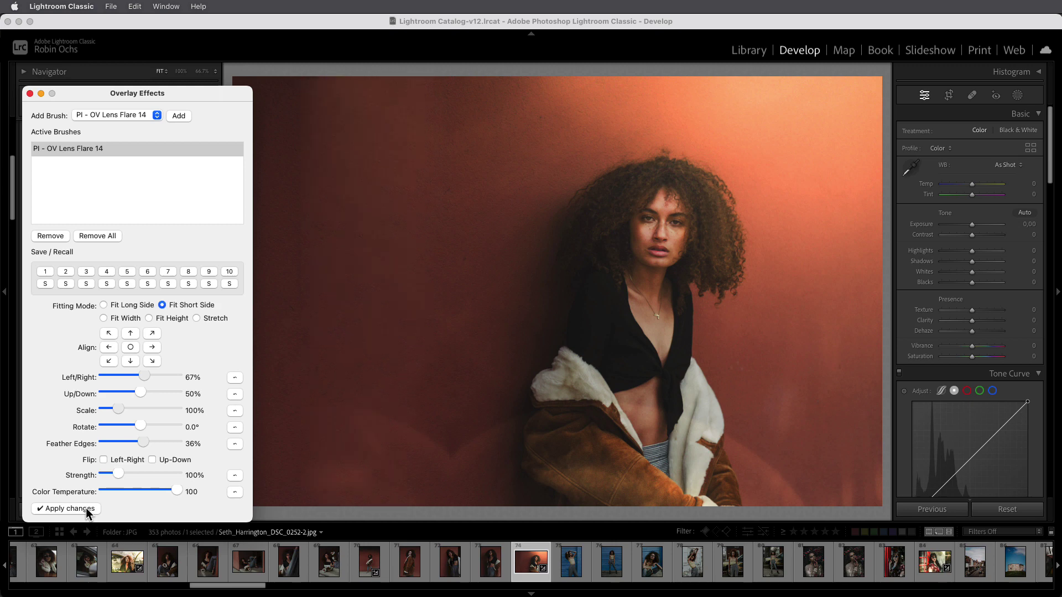
left_click_drag(117, 410, 138, 378)
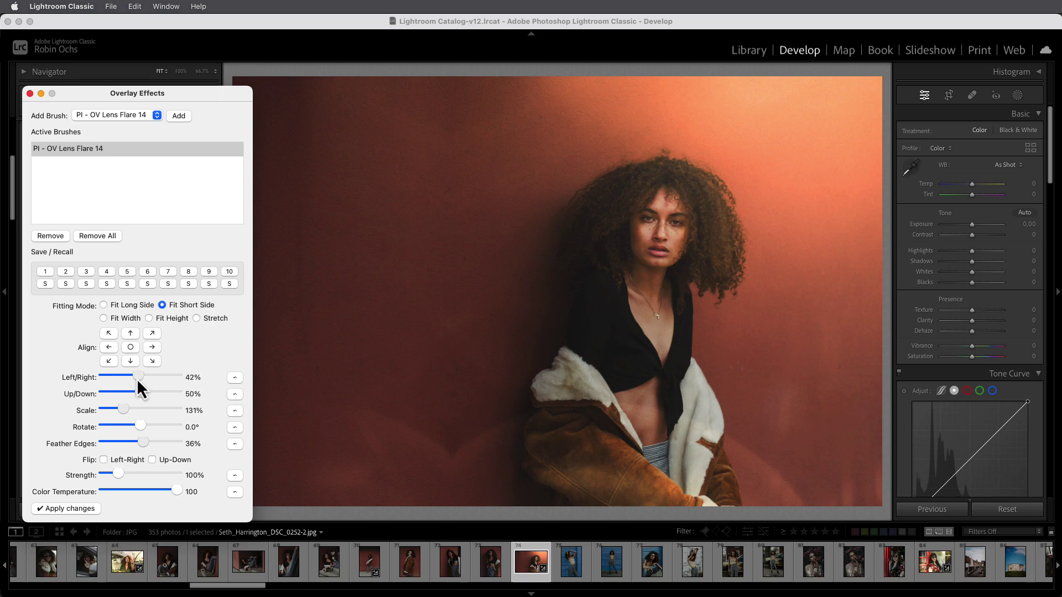
left_click(84, 507)
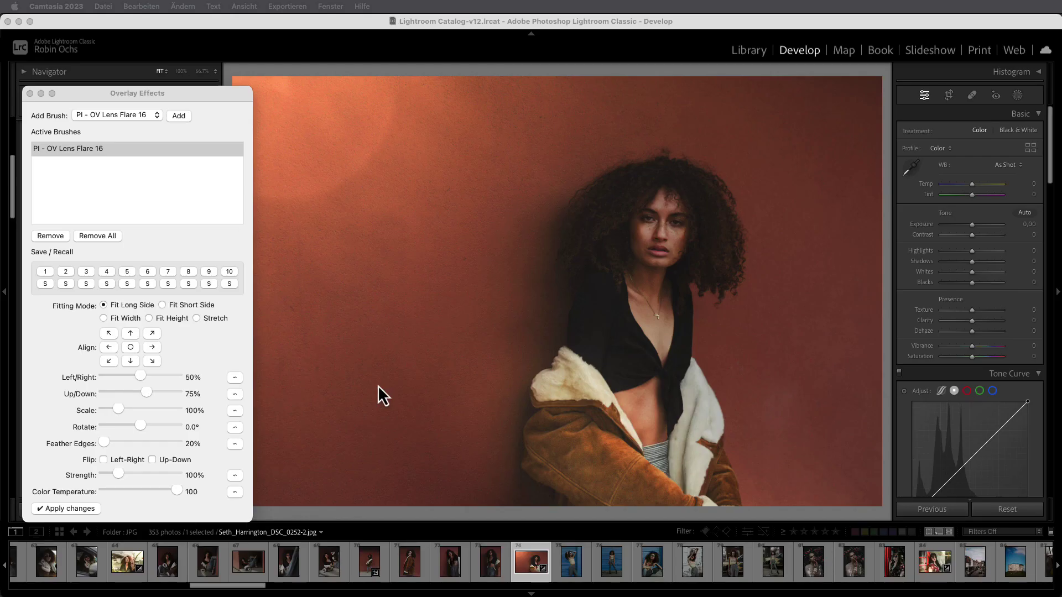
Flip Lens Flare 16 left-right and scale it to 96%, applying each change
left_click(104, 462)
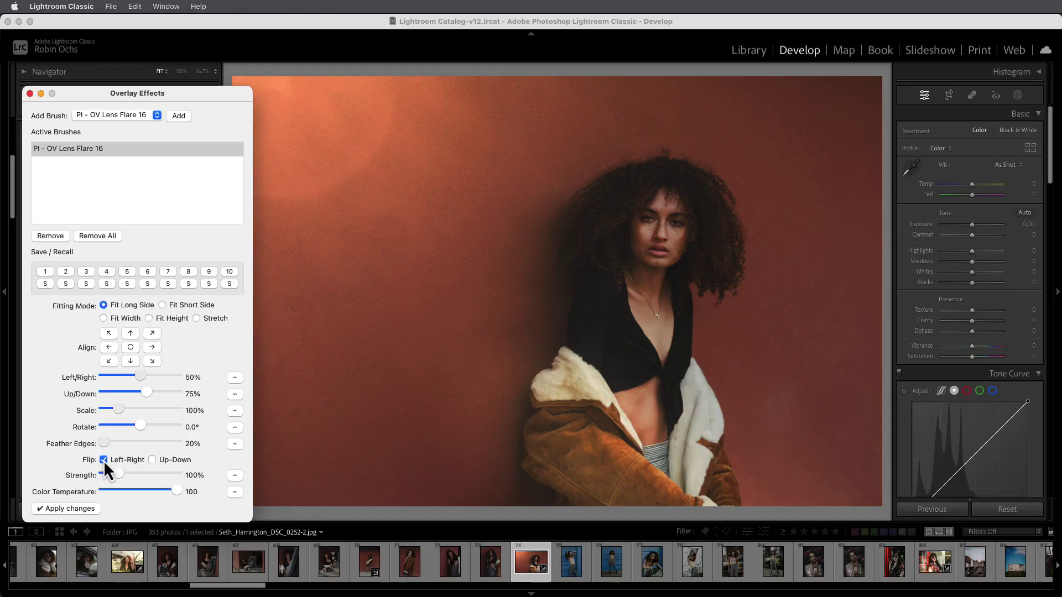
left_click(78, 509)
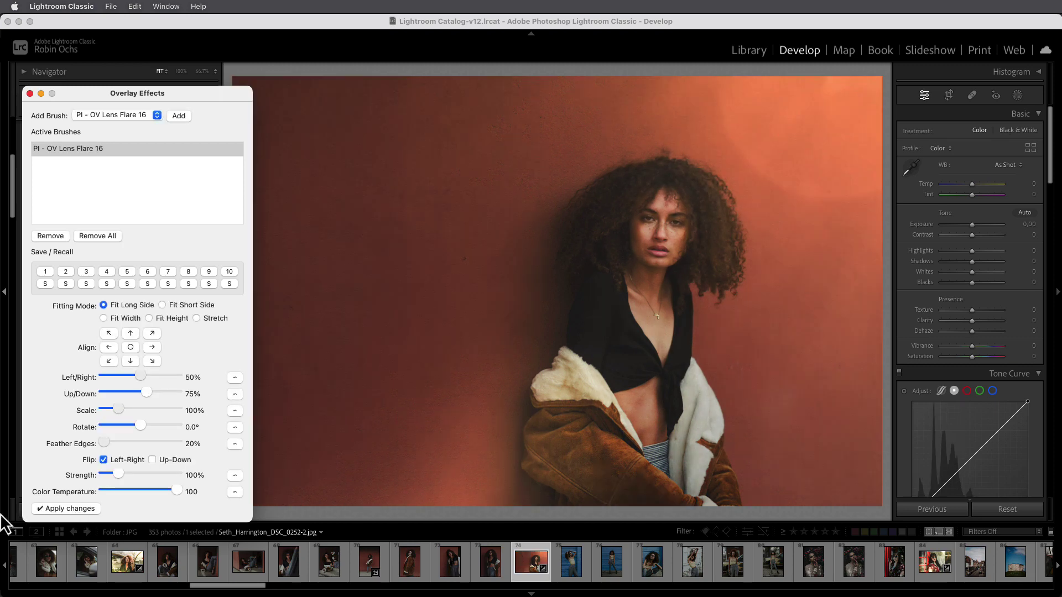
left_click_drag(115, 406, 115, 408)
left_click(87, 511)
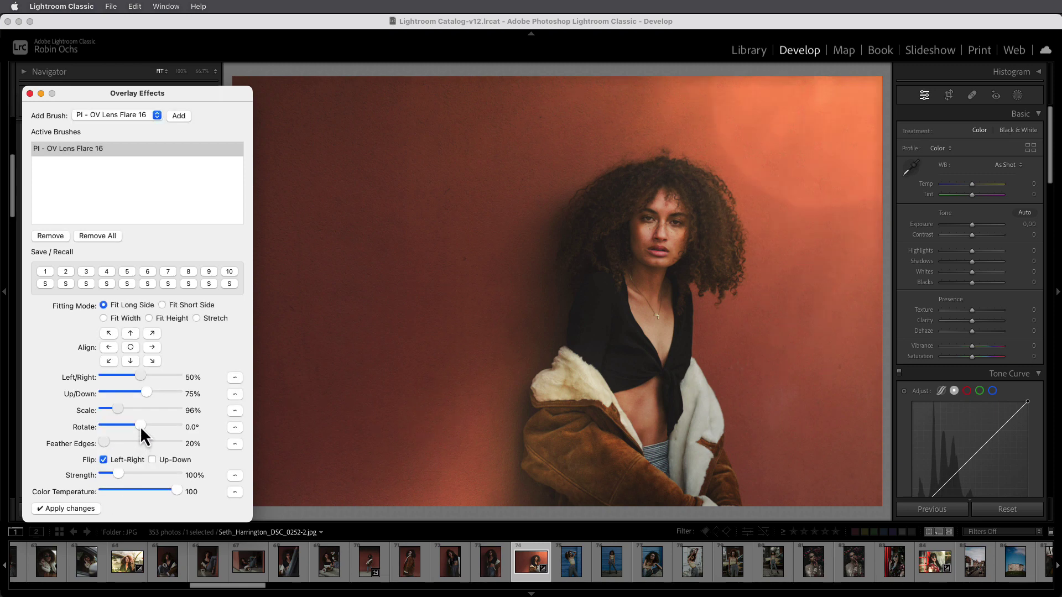
Rotate the flare 9.4° and shift it to 55% left/right, applying each change
left_click_drag(140, 426, 142, 426)
left_click(91, 509)
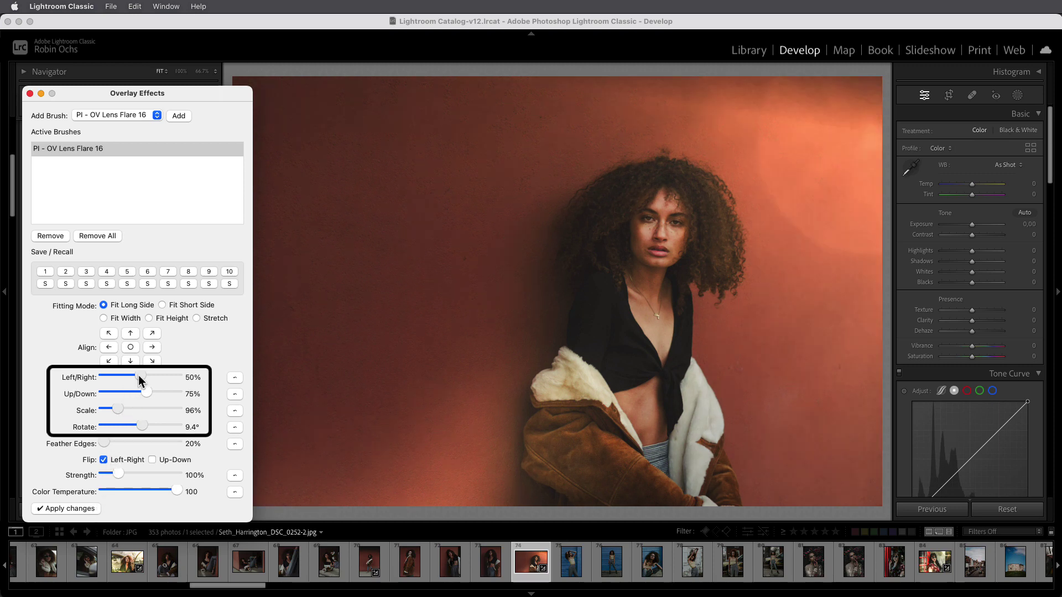
left_click_drag(138, 375, 141, 376)
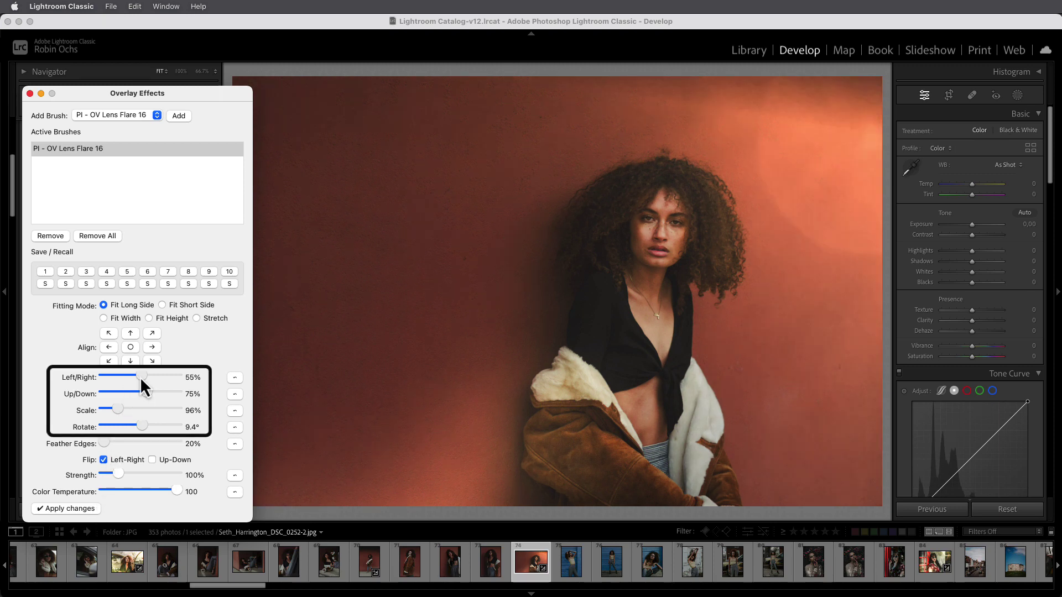
left_click(87, 509)
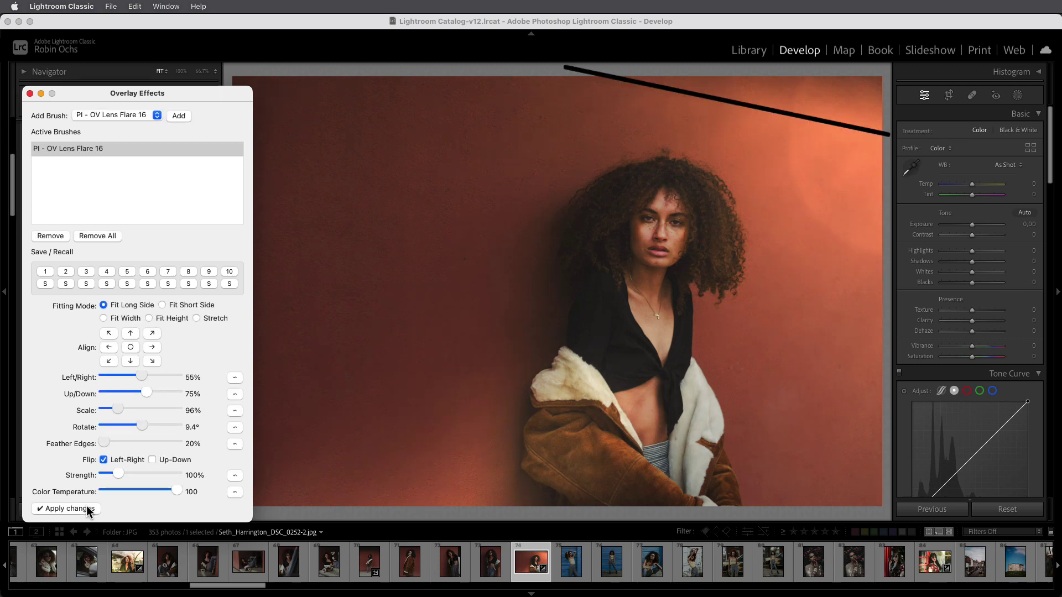
Feather the flare edges to 41% and set its up/down position to 68%
left_click_drag(105, 443, 157, 443)
left_click(87, 509)
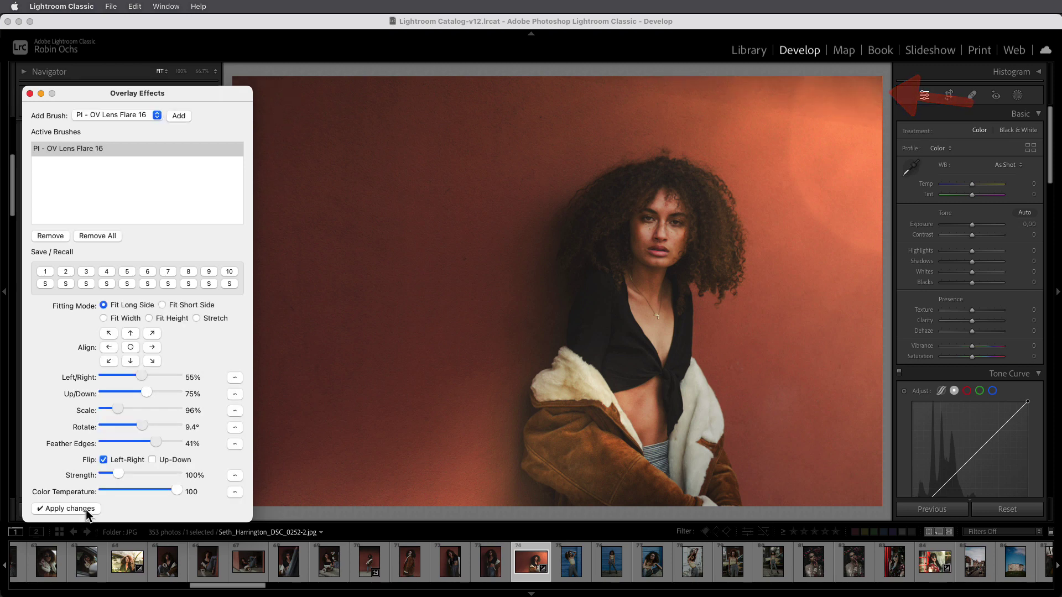
left_click_drag(146, 397, 145, 392)
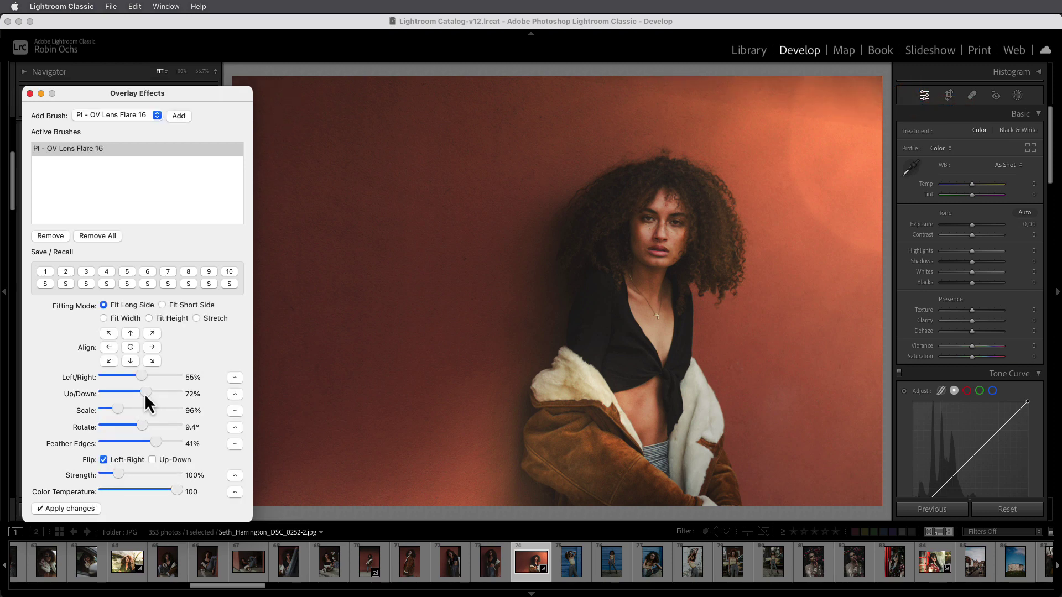
left_click(91, 510)
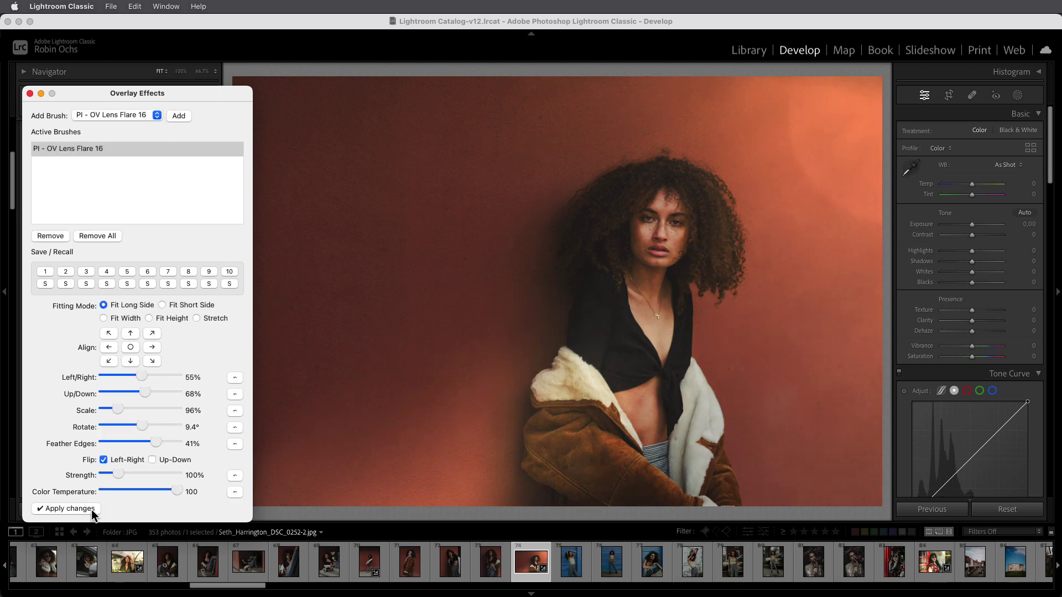
Lower the flare strength to 90%, then raise it to 103%
left_click_drag(117, 474, 115, 476)
left_click(91, 509)
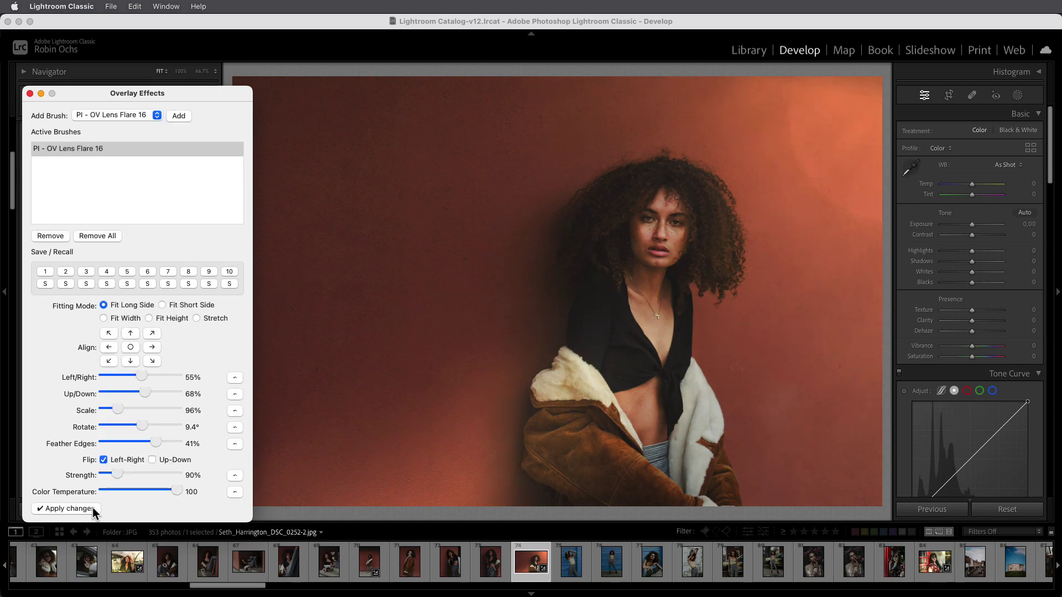
left_click_drag(117, 474, 117, 472)
left_click(87, 509)
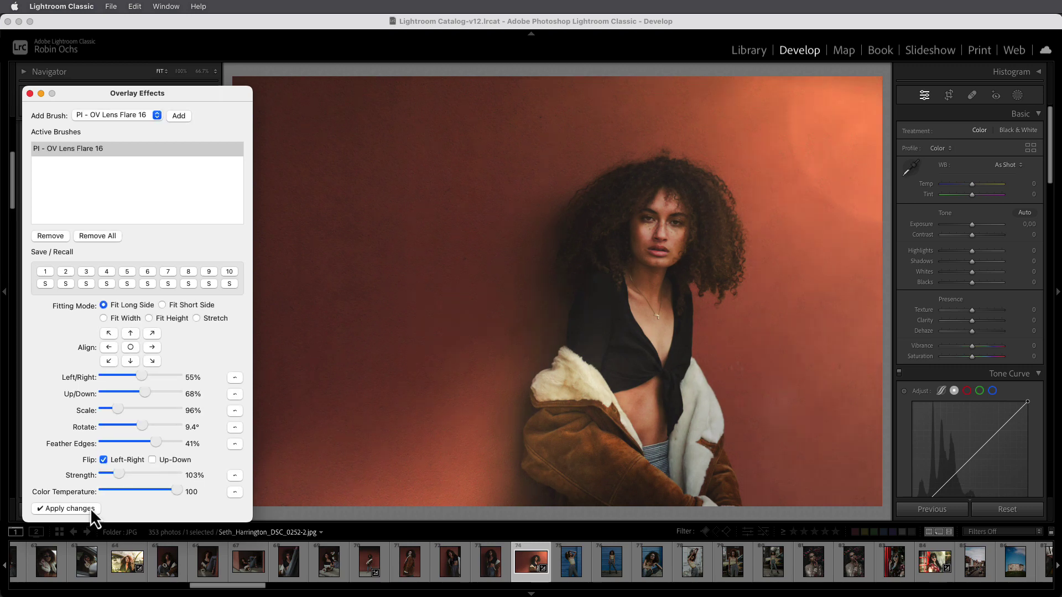
Cool the flare's colour temperature, then warm it back to 81
left_click_drag(178, 489, 145, 496)
left_click(92, 511)
left_click_drag(143, 491, 170, 487)
left_click(88, 506)
Add PI - OV Lens Flare 11 as a second overlay
left_click(147, 114)
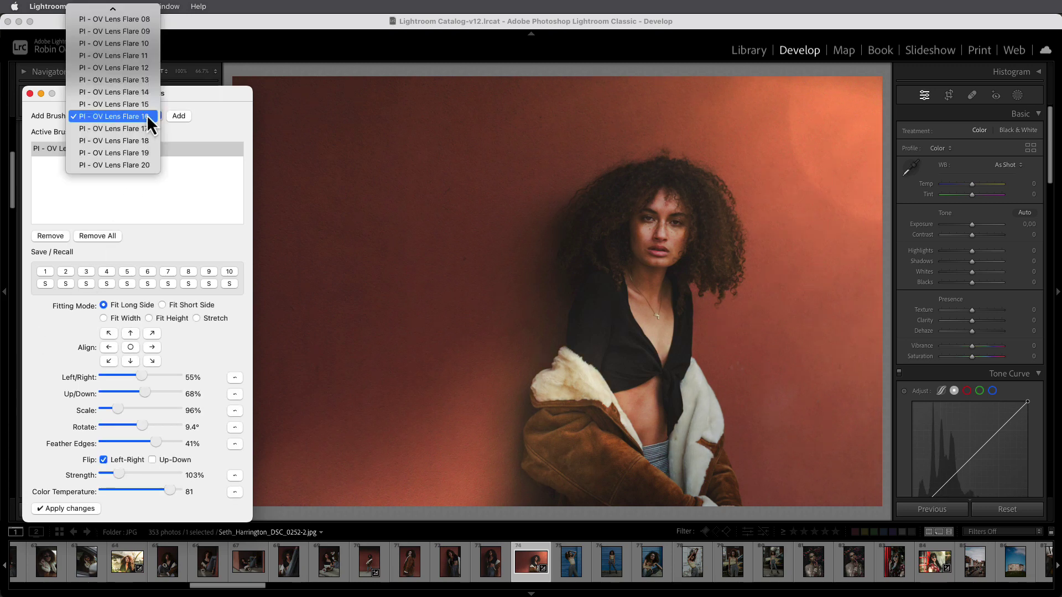
left_click(145, 59)
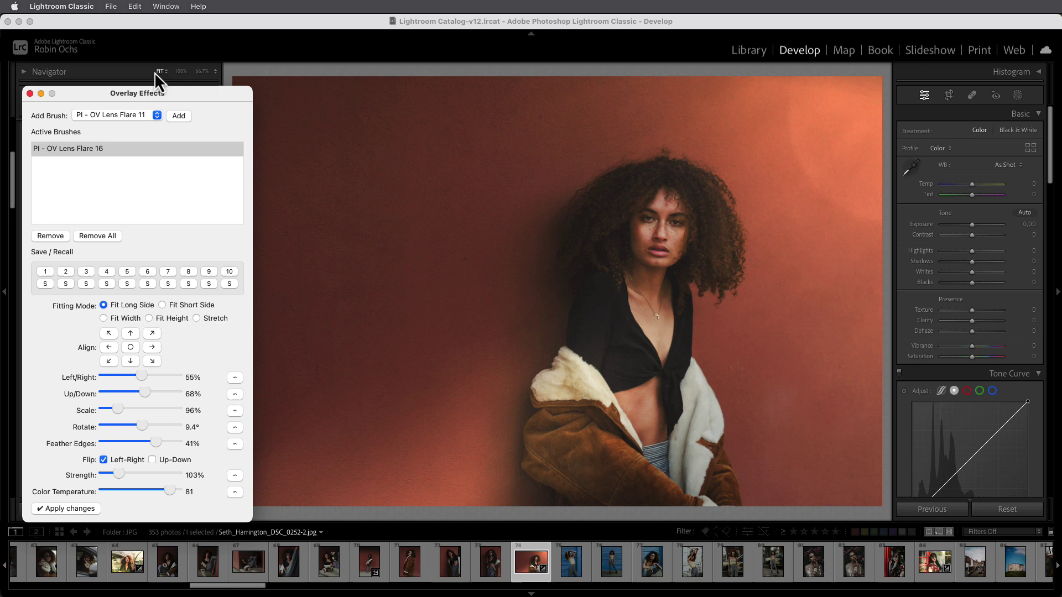
left_click(178, 116)
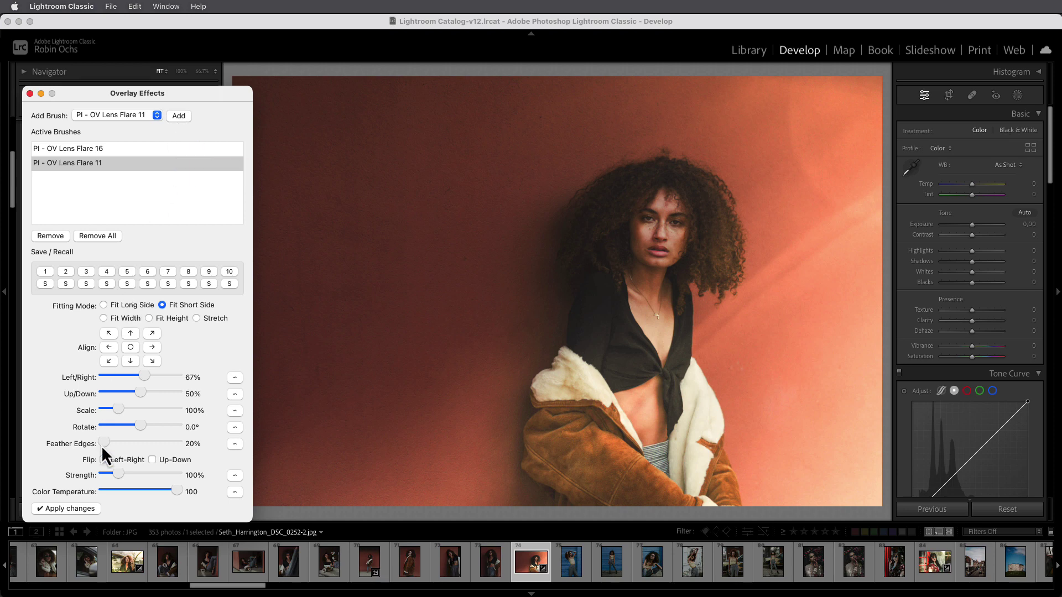
Flip Lens Flare 11 left-right, align it left, and set its strength to 64%
left_click(103, 460)
left_click(84, 510)
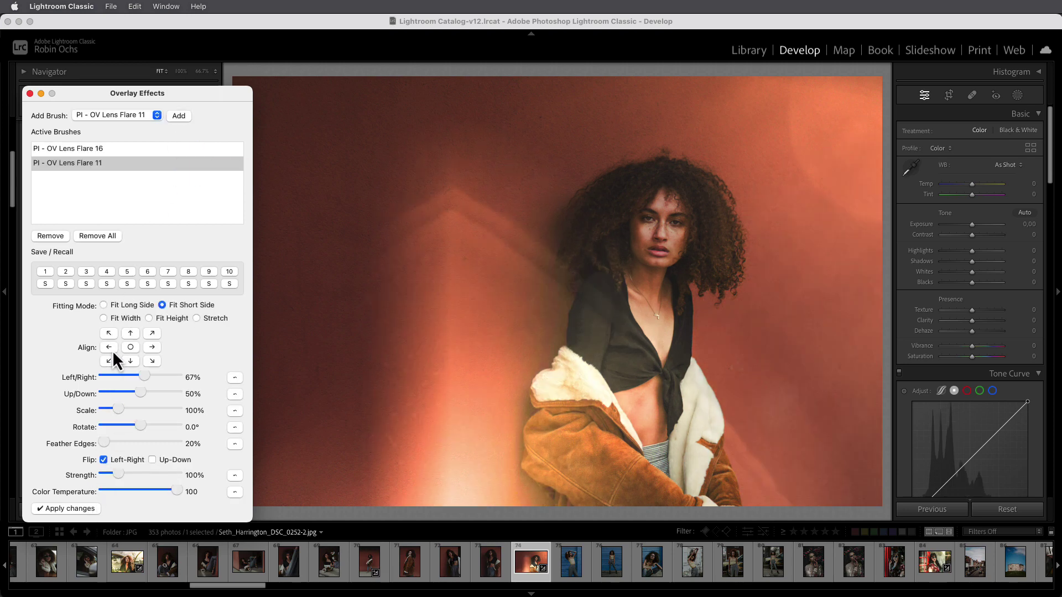
left_click(111, 347)
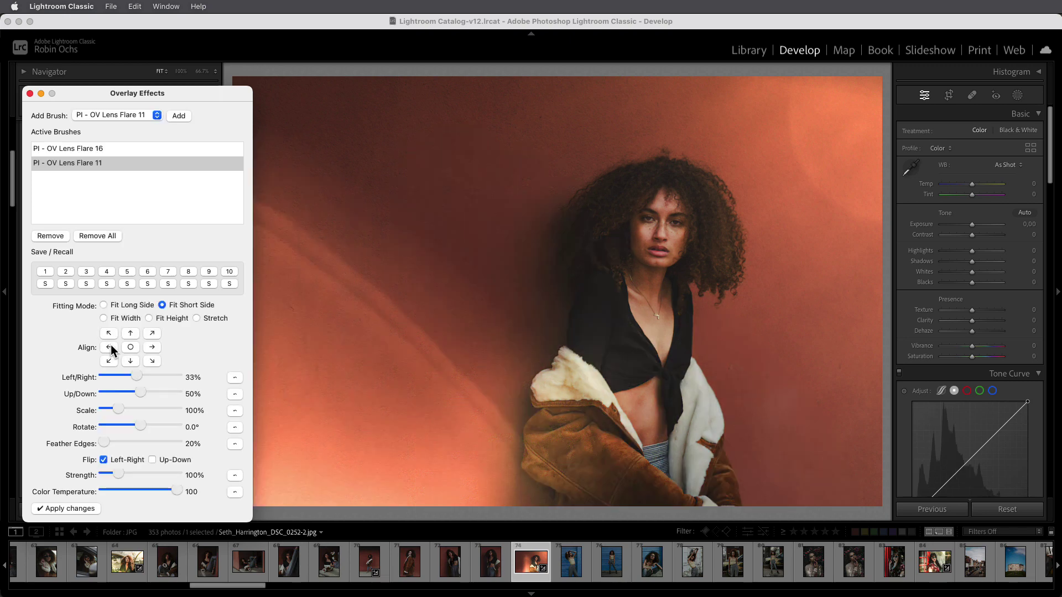
left_click_drag(118, 476, 114, 478)
left_click(90, 510)
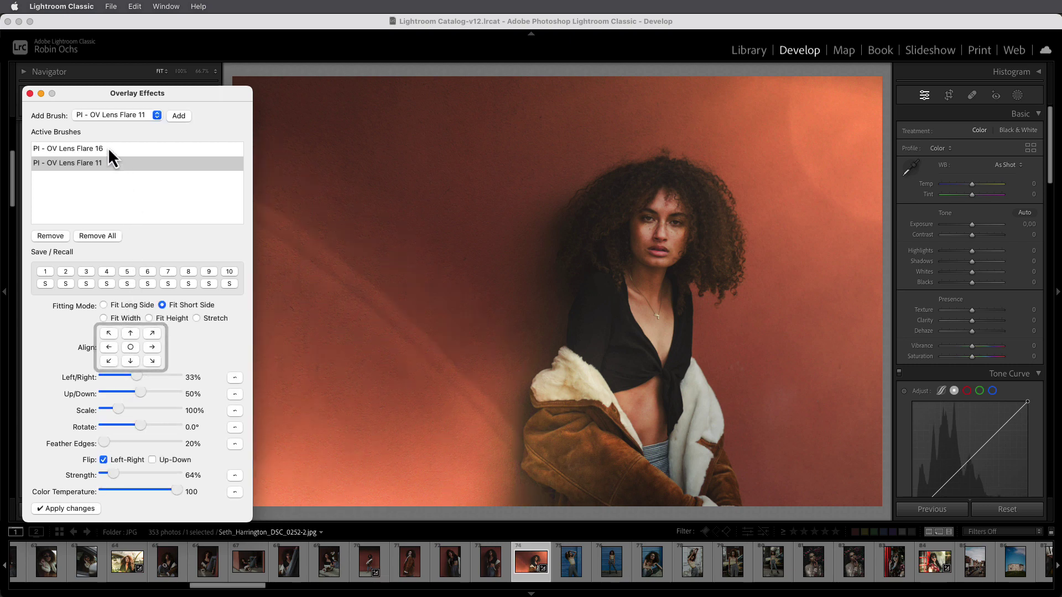
Raise Lens Flare 16's strength to 118% and apply it
left_click(108, 148)
left_click_drag(117, 474, 121, 476)
left_click(94, 507)
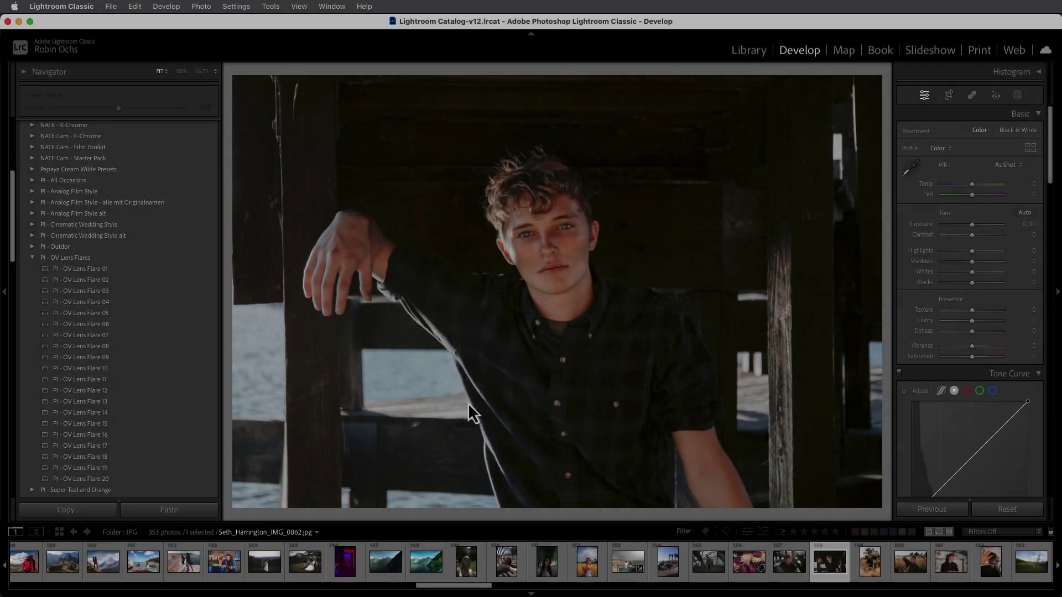
Reopen Overlay Effects with Ctrl+O for the pier portrait of the young man
key("ctrl+o")
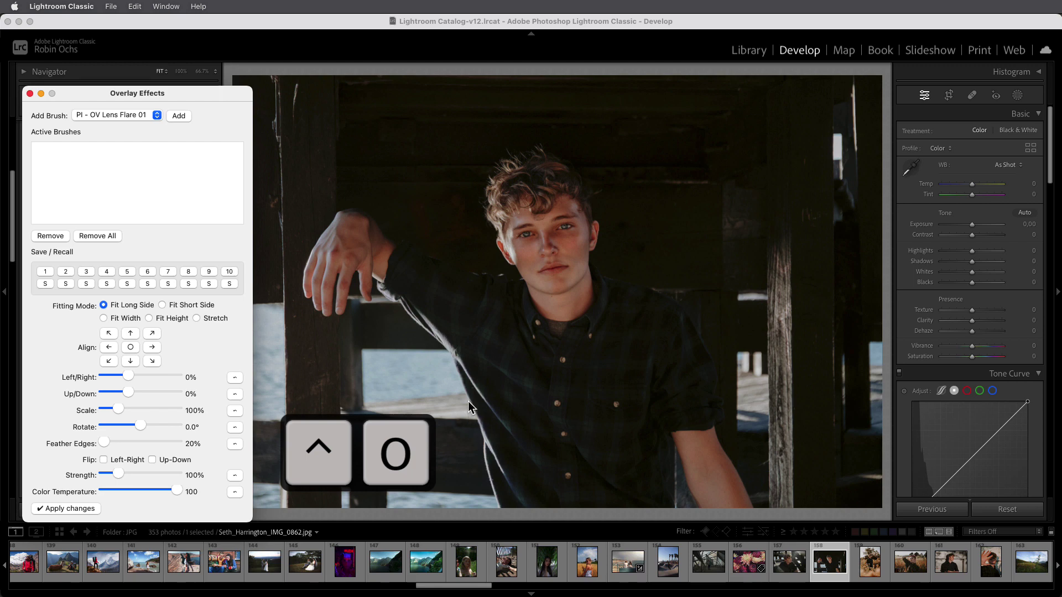